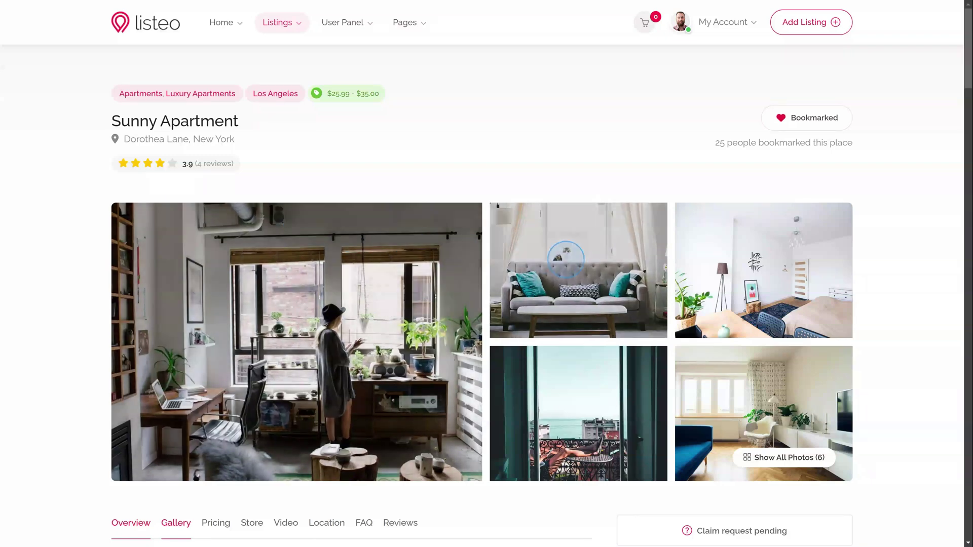
# Open and close the stay-date calendar on the listing page without changing dates
pyautogui.scroll(-8, 576, 262)
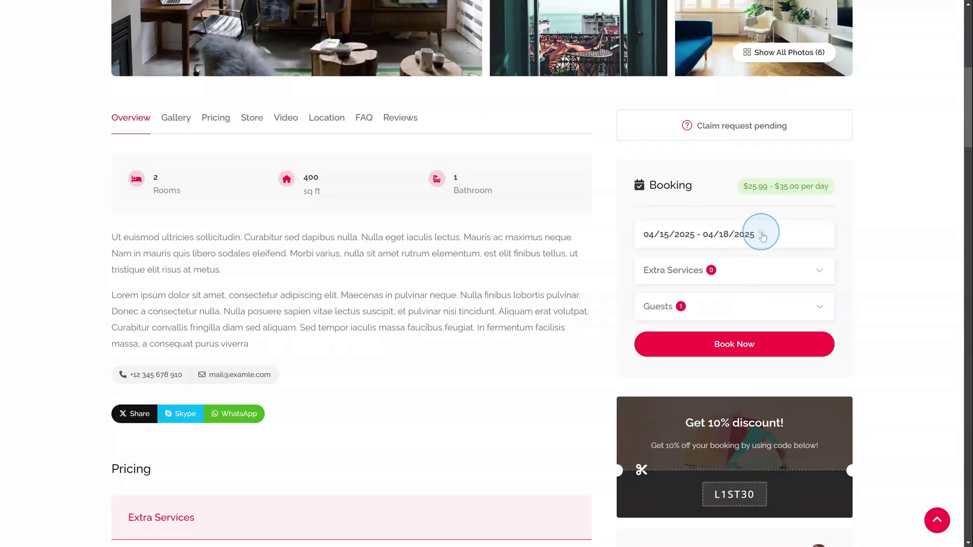
pyautogui.click(763, 237)
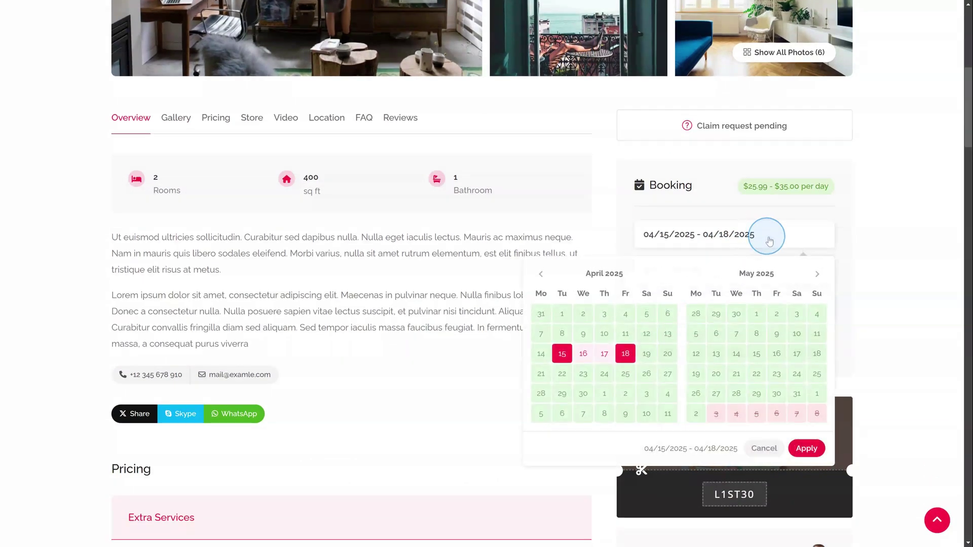
pyautogui.click(832, 237)
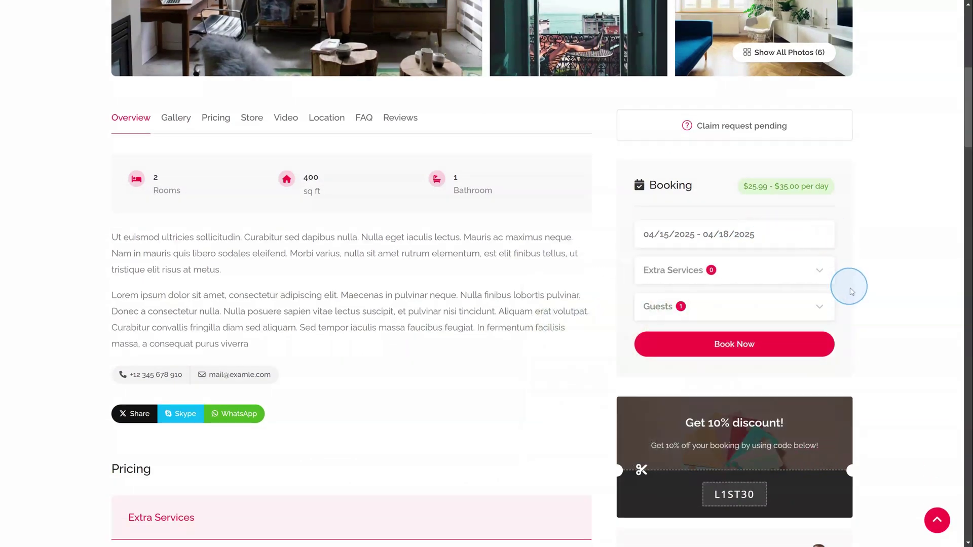
pyautogui.scroll(3, 862, 291)
pyautogui.scroll(5, 879, 301)
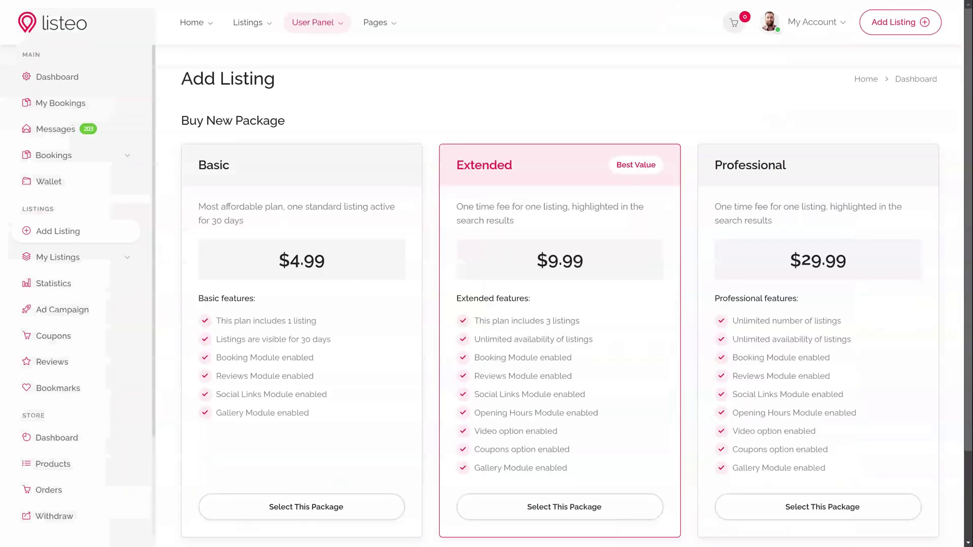
# Choose the Extended package and the Rent listing type for Sunny Apartment
pyautogui.scroll(-2, 472, 315)
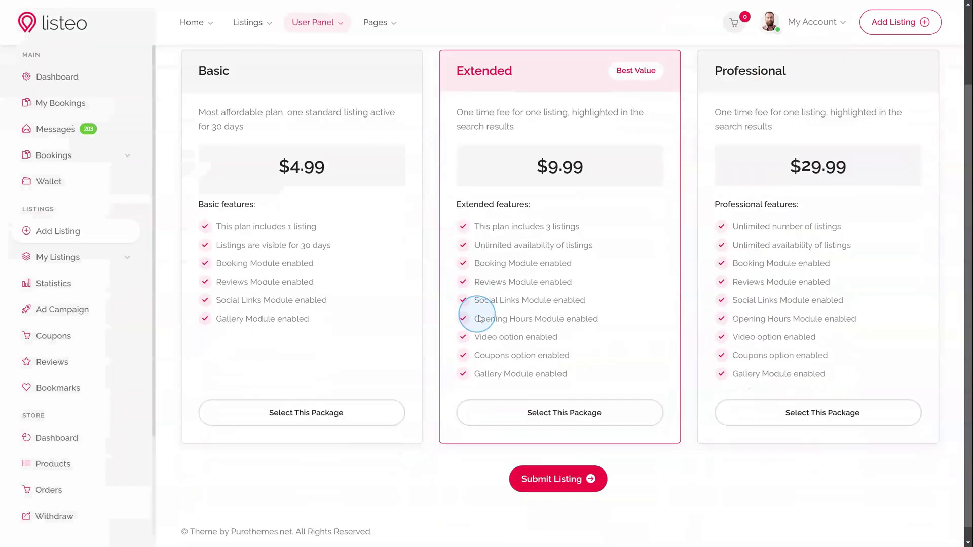
pyautogui.click(539, 398)
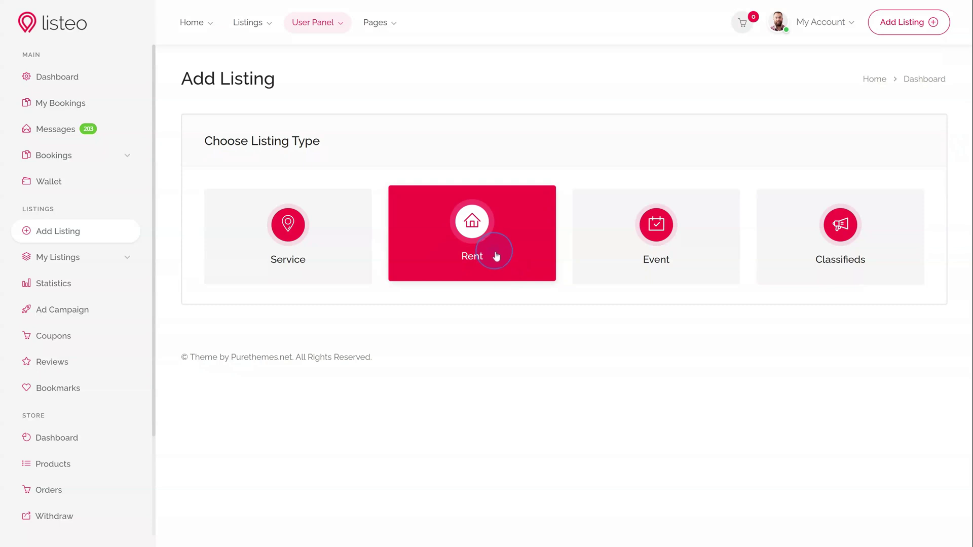
pyautogui.click(496, 256)
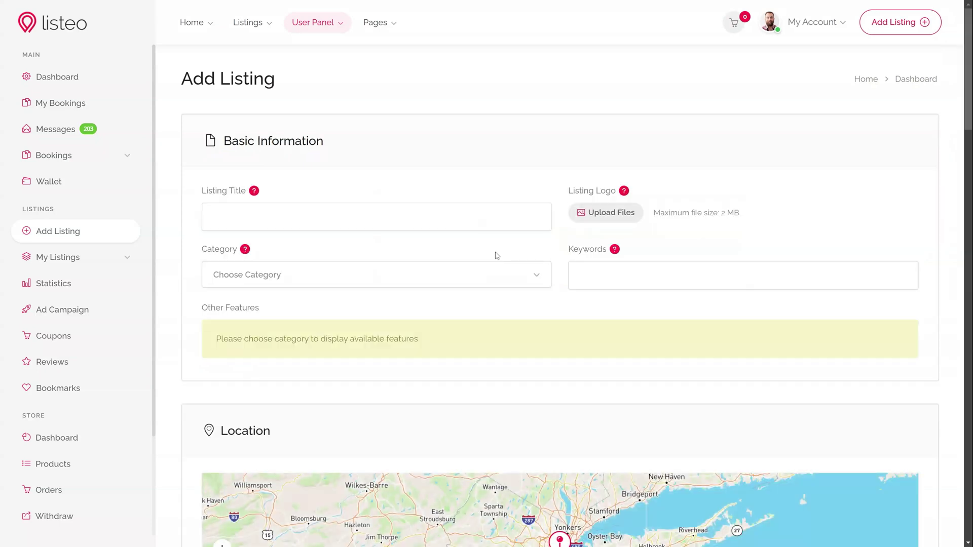
pyautogui.scroll(-15, 496, 256)
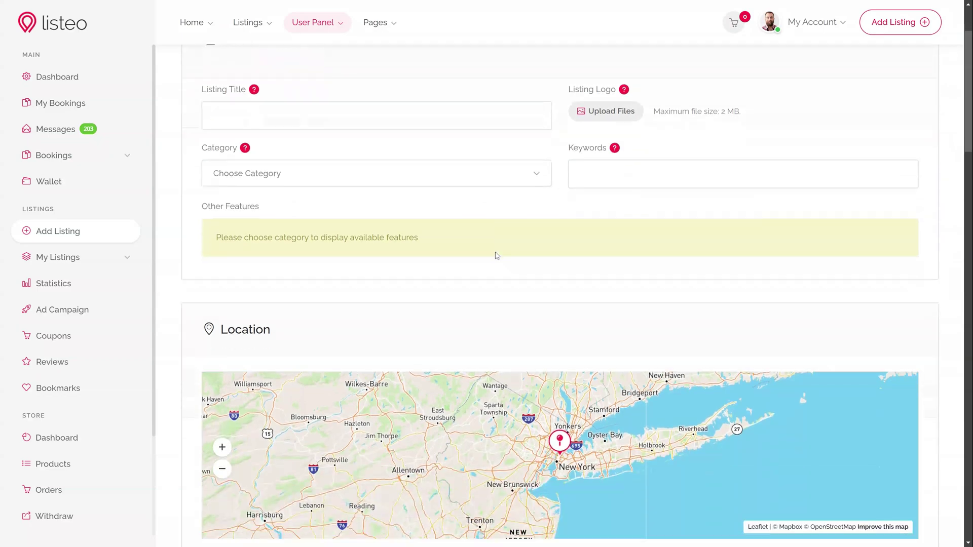
pyautogui.scroll(-10, 496, 256)
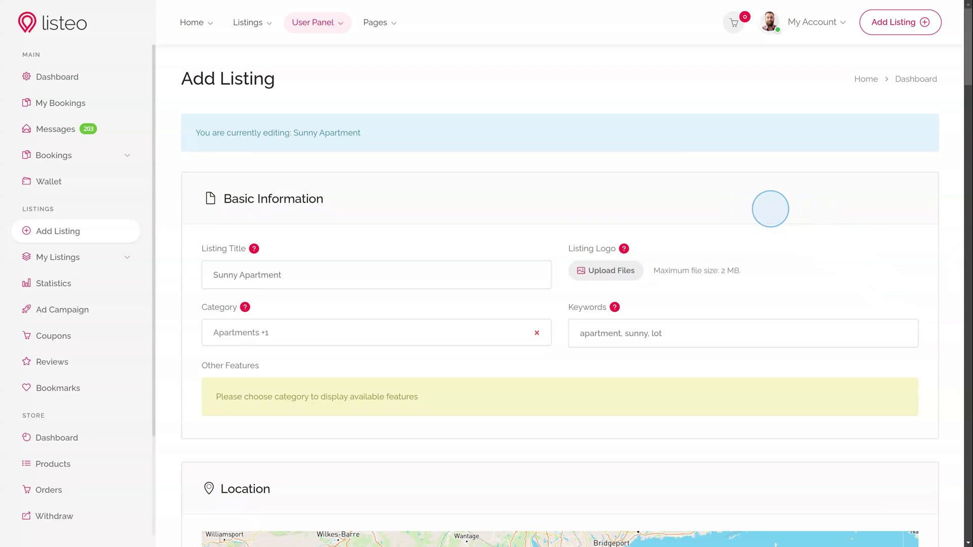
# Switch on Sunny Apartment's Booking toggle to reveal its booking prices and settings
pyautogui.scroll(-7, 771, 209)
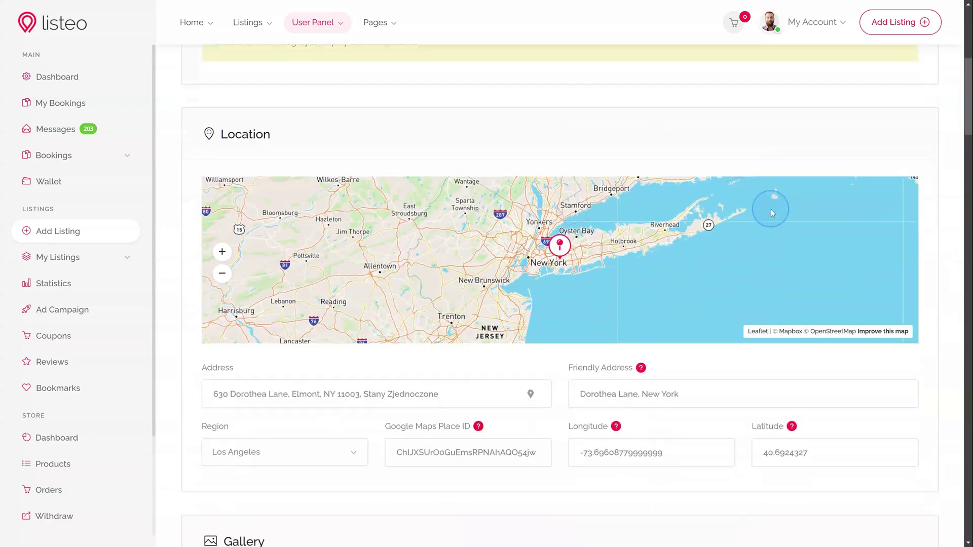
pyautogui.scroll(-5, 771, 209)
pyautogui.scroll(-5, 770, 209)
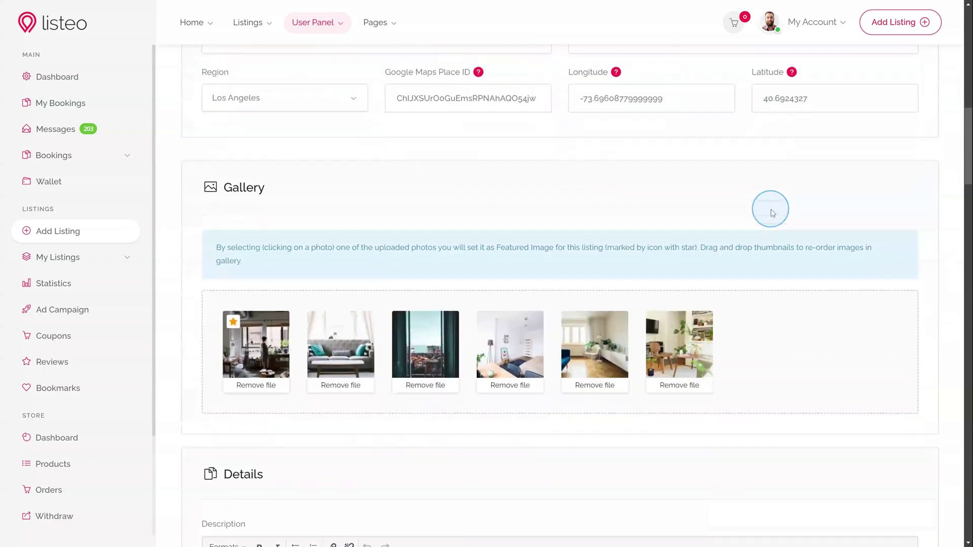
pyautogui.scroll(-12, 771, 209)
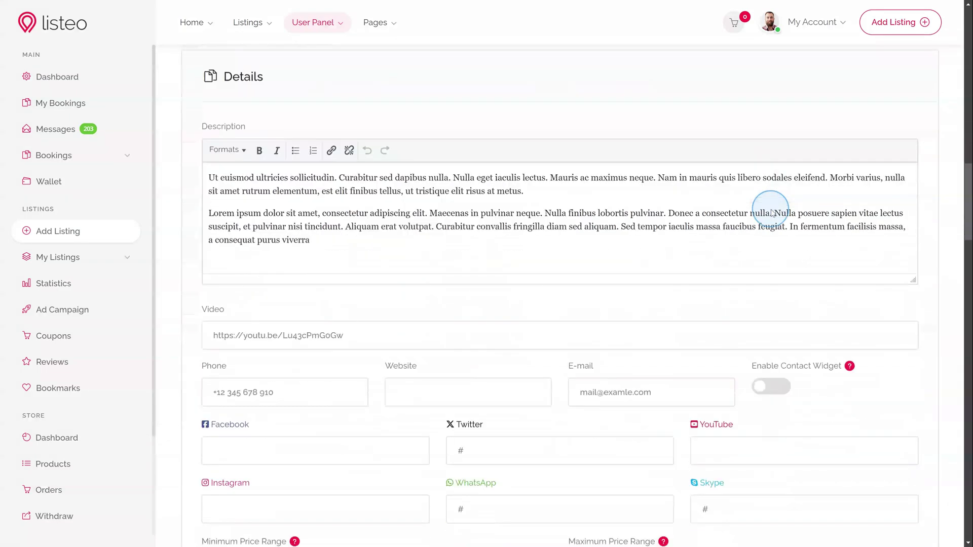
pyautogui.scroll(-15, 772, 213)
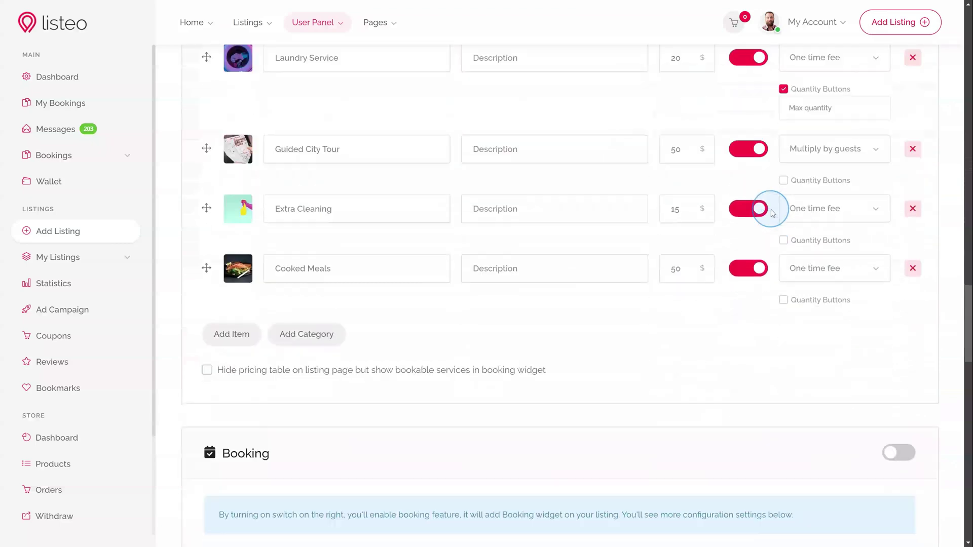
pyautogui.click(899, 199)
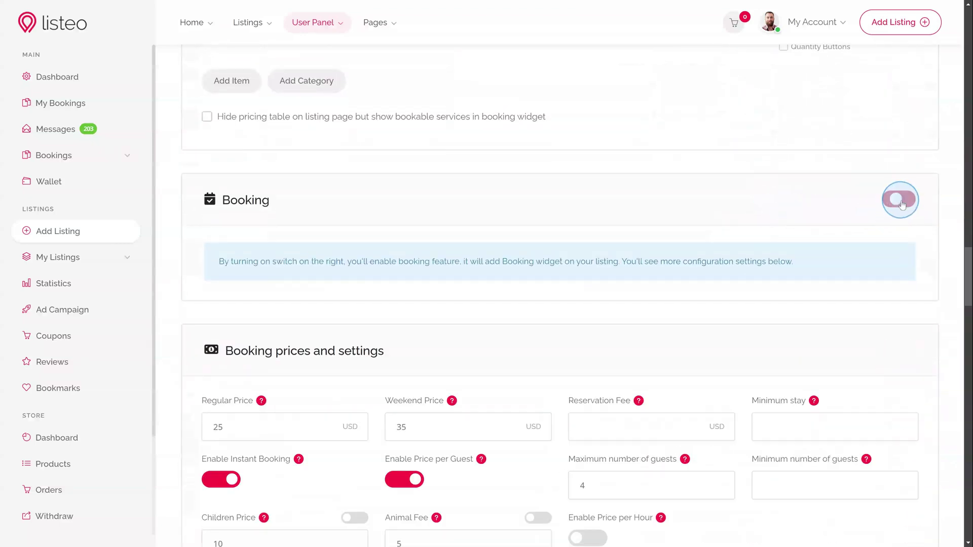
pyautogui.scroll(-1, 661, 207)
pyautogui.scroll(-4, 499, 216)
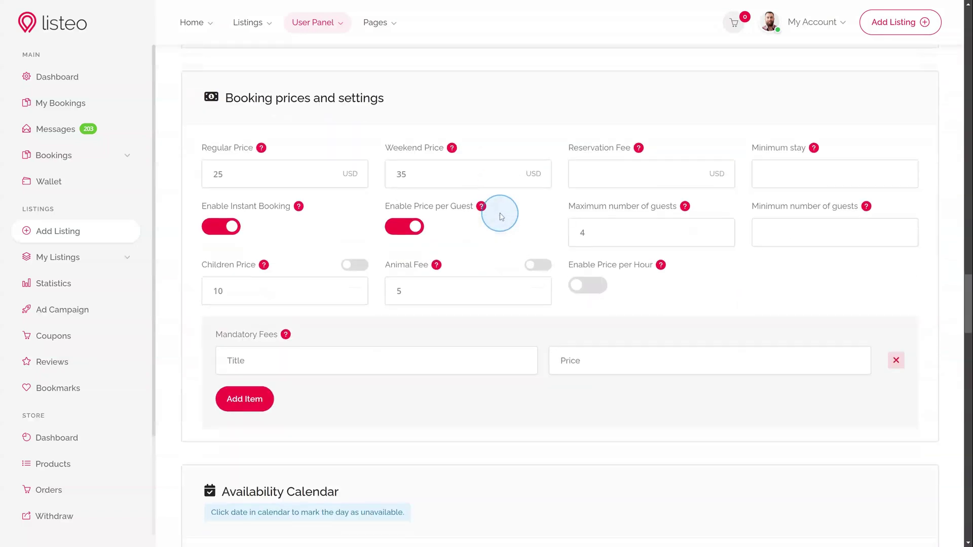
pyautogui.scroll(2, 406, 211)
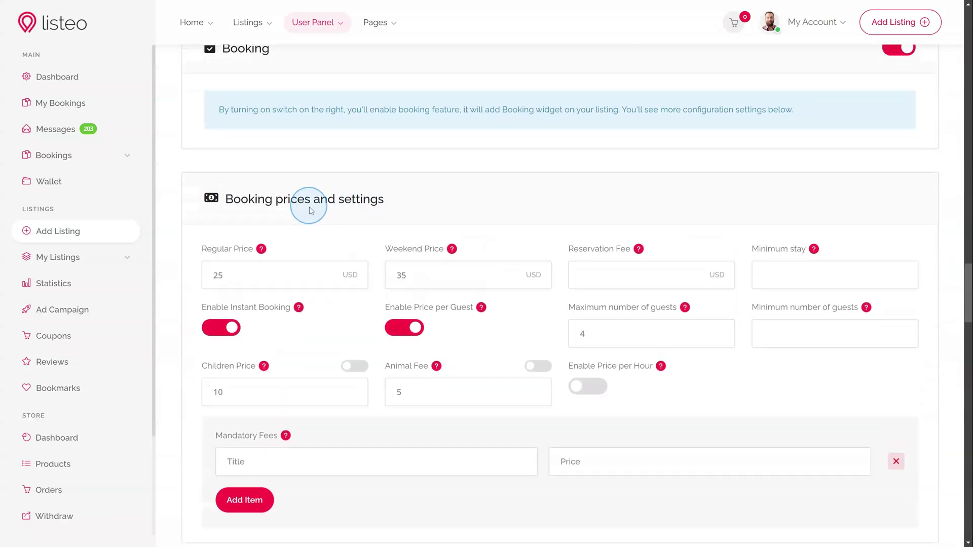
pyautogui.scroll(1, 278, 226)
pyautogui.scroll(-2, 254, 220)
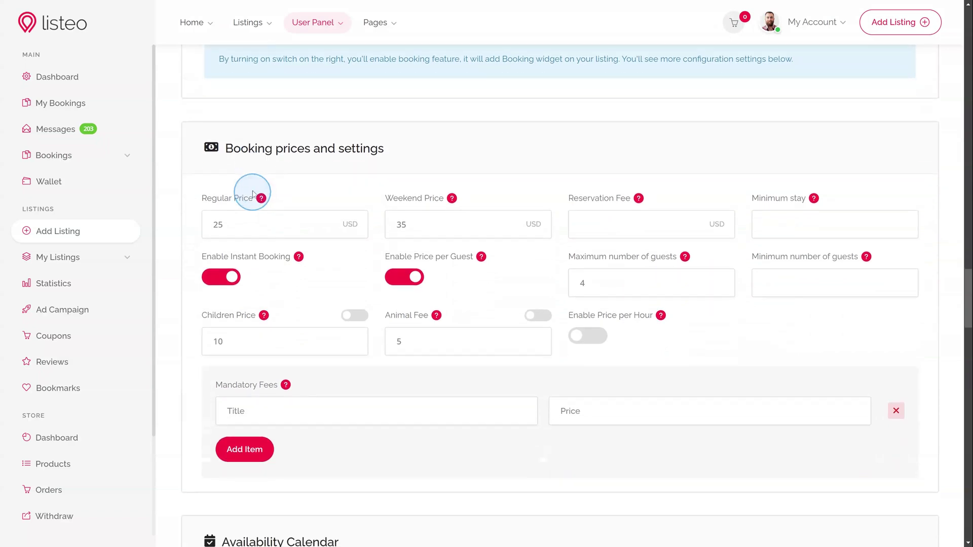
pyautogui.scroll(-1, 247, 155)
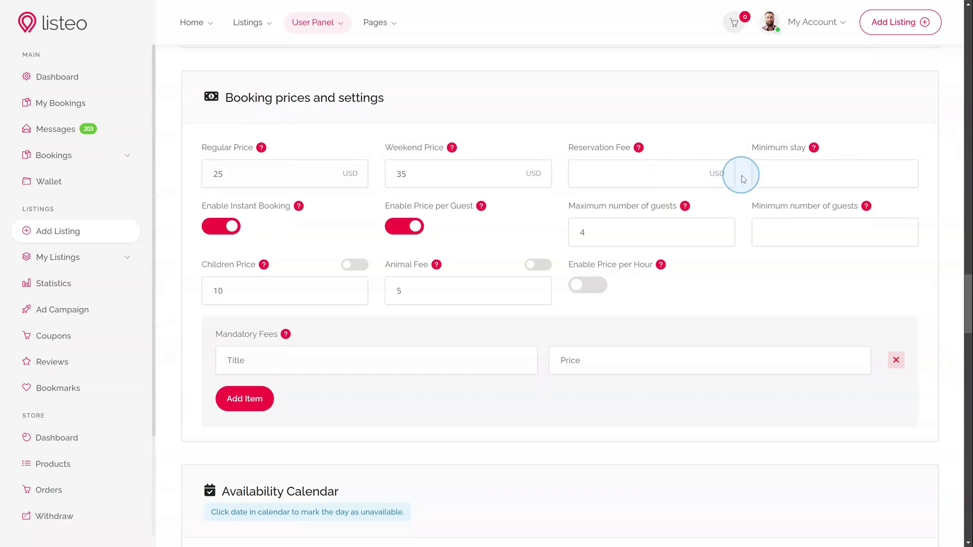
pyautogui.moveTo(640, 149)
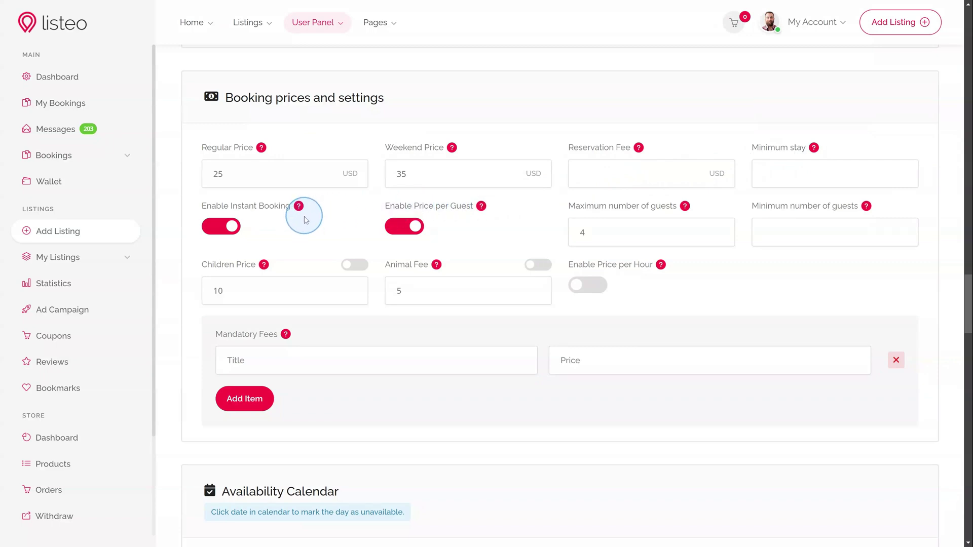
pyautogui.moveTo(301, 210)
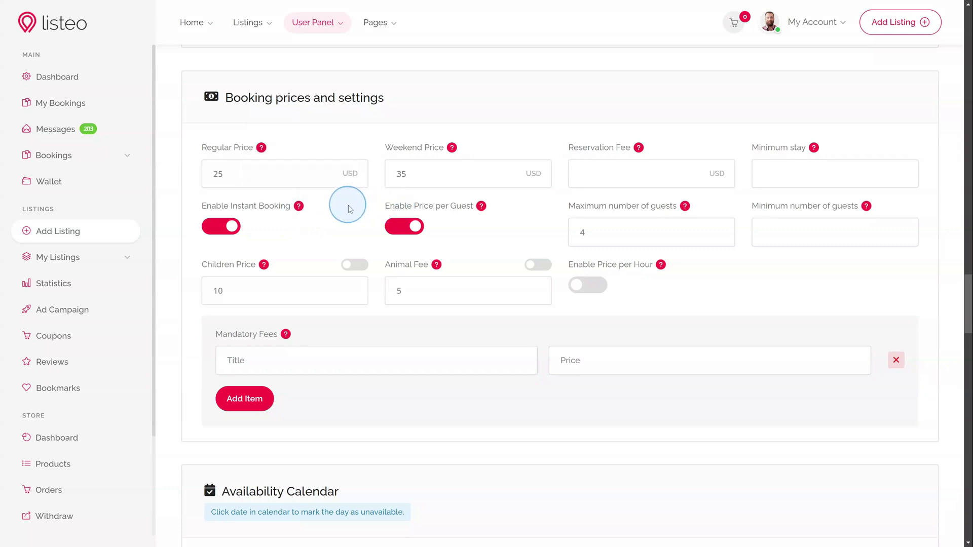
pyautogui.moveTo(481, 207)
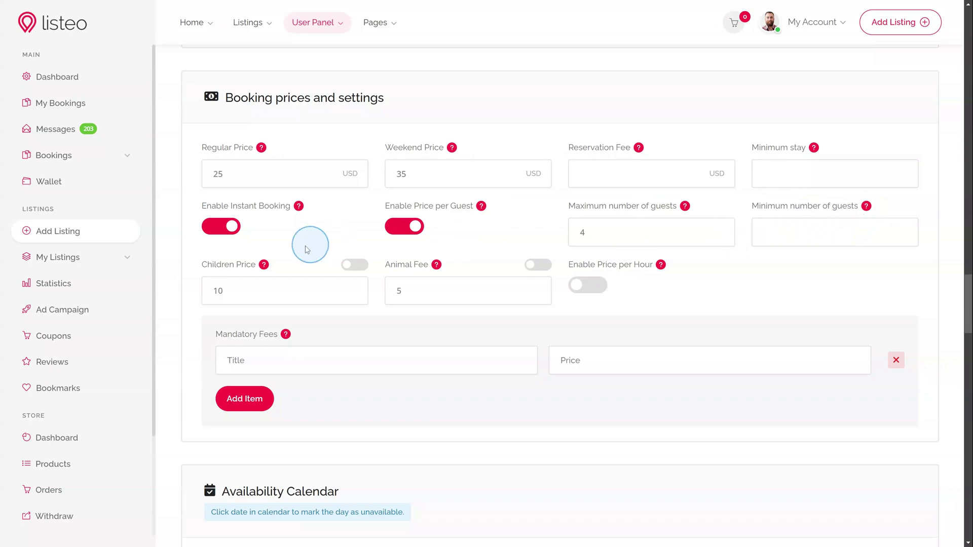
# Enable Children Price and Animal Fee, and add a Cleaning Service mandatory fee of 5
pyautogui.moveTo(264, 266)
pyautogui.click(356, 265)
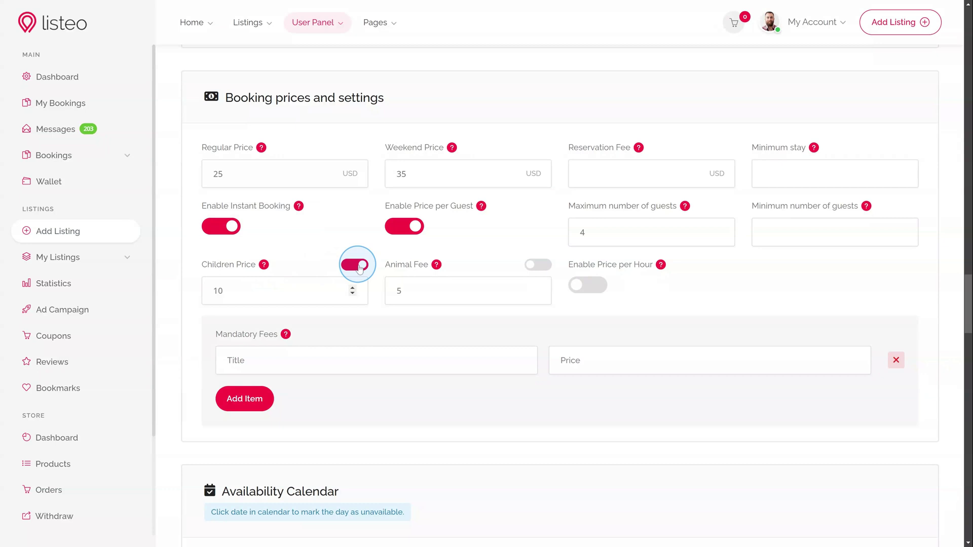
pyautogui.moveTo(438, 271)
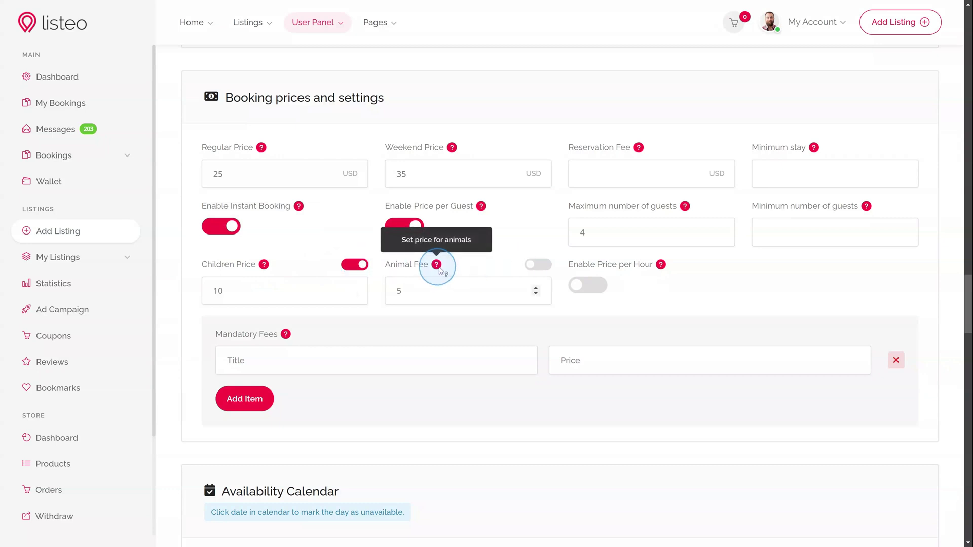
pyautogui.click(536, 265)
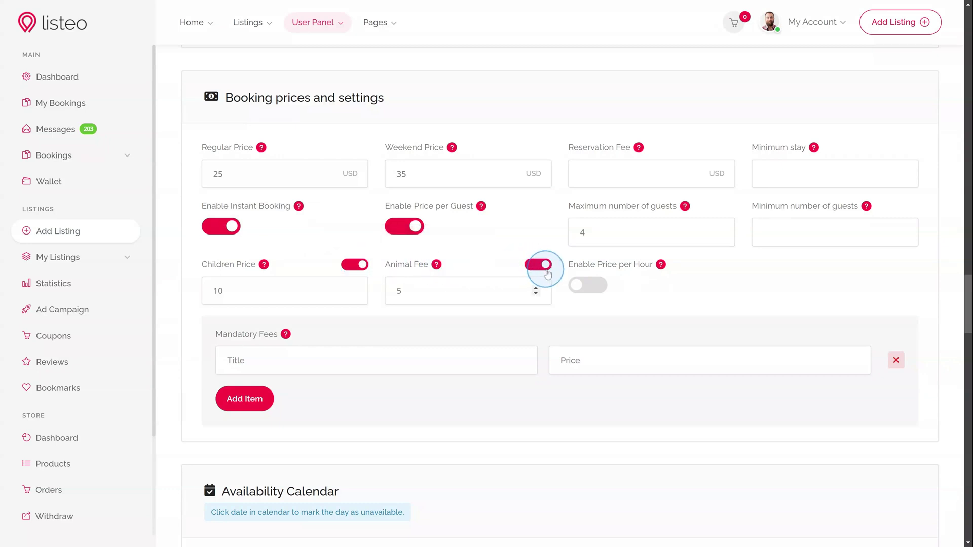
pyautogui.moveTo(660, 265)
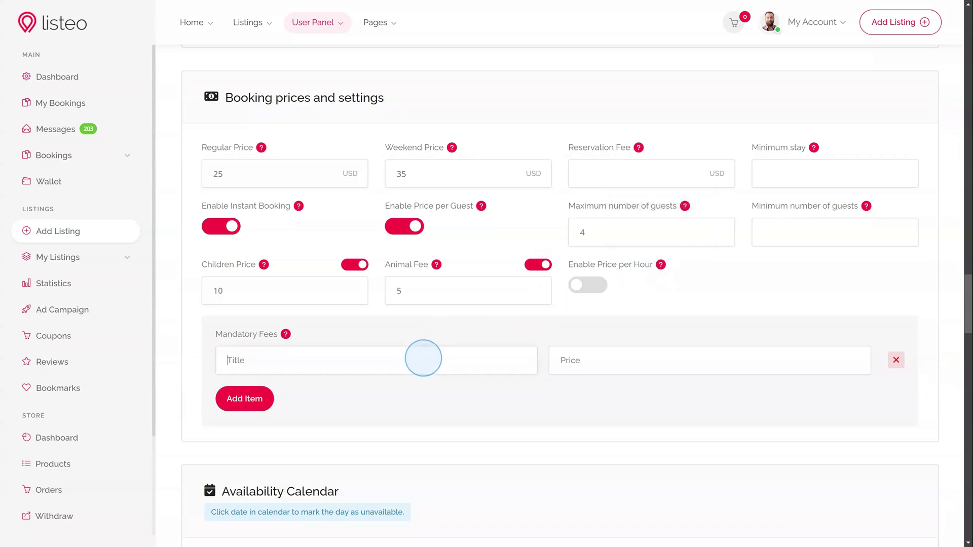
pyautogui.write('Cleaning Fee')
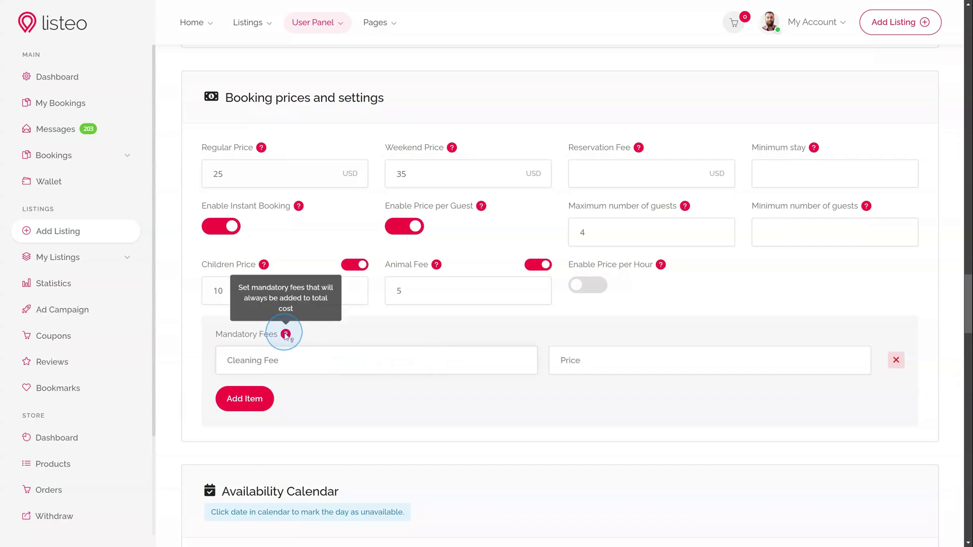
pyautogui.click(609, 356)
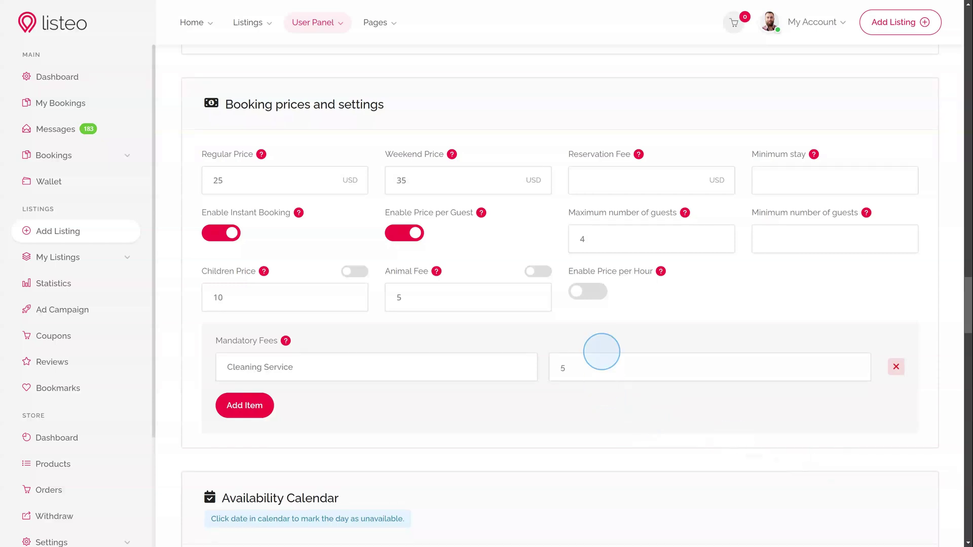
# Price March 17–21 at $5.00 in Sunny Apartment's availability calendar
pyautogui.scroll(-8, 605, 353)
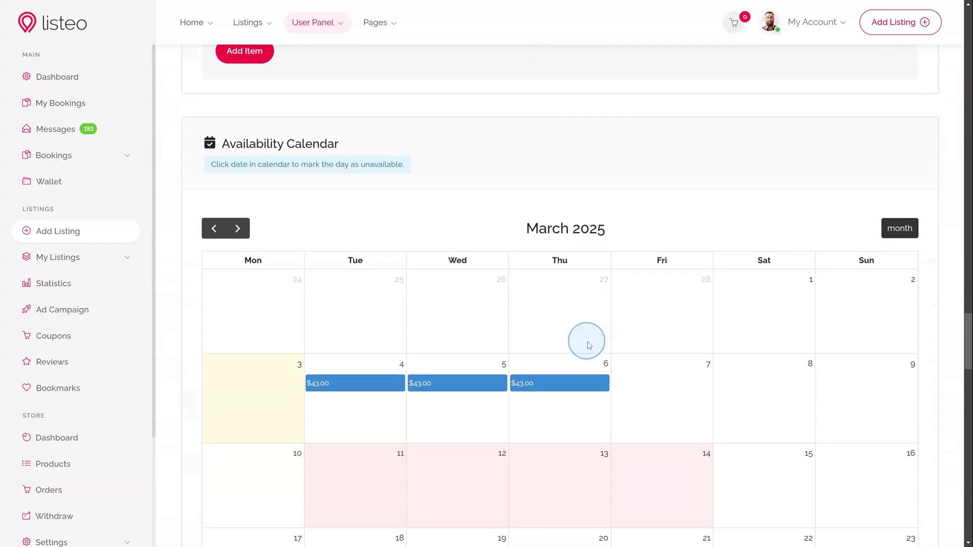
pyautogui.scroll(-1, 589, 345)
pyautogui.click(288, 381)
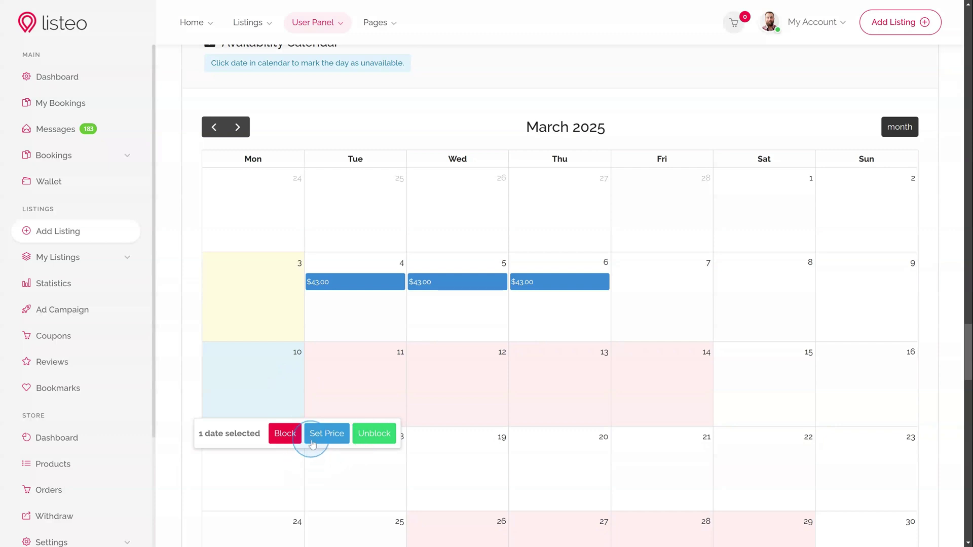
pyautogui.moveTo(263, 478); pyautogui.dragTo(687, 477)
pyautogui.click(799, 526)
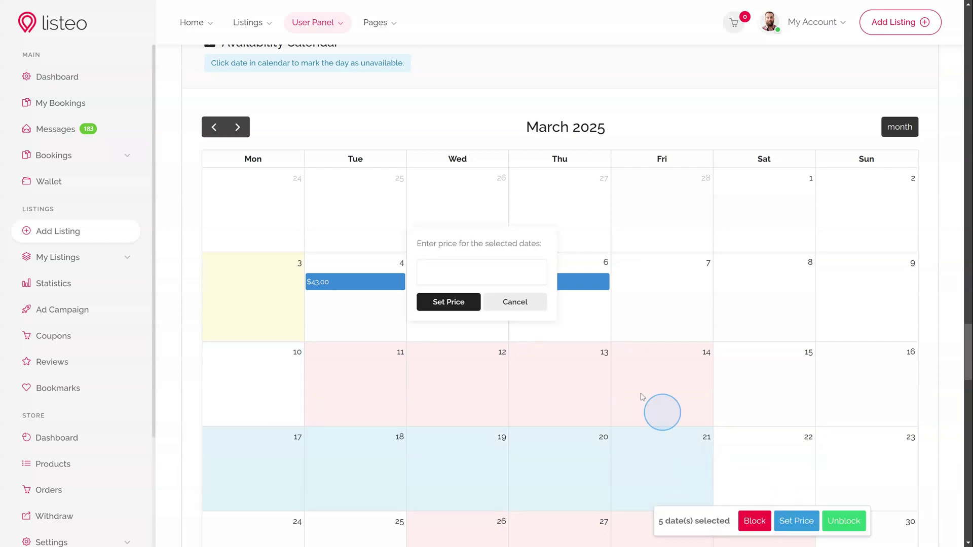
pyautogui.click(460, 270)
pyautogui.write('5')
pyautogui.click(449, 302)
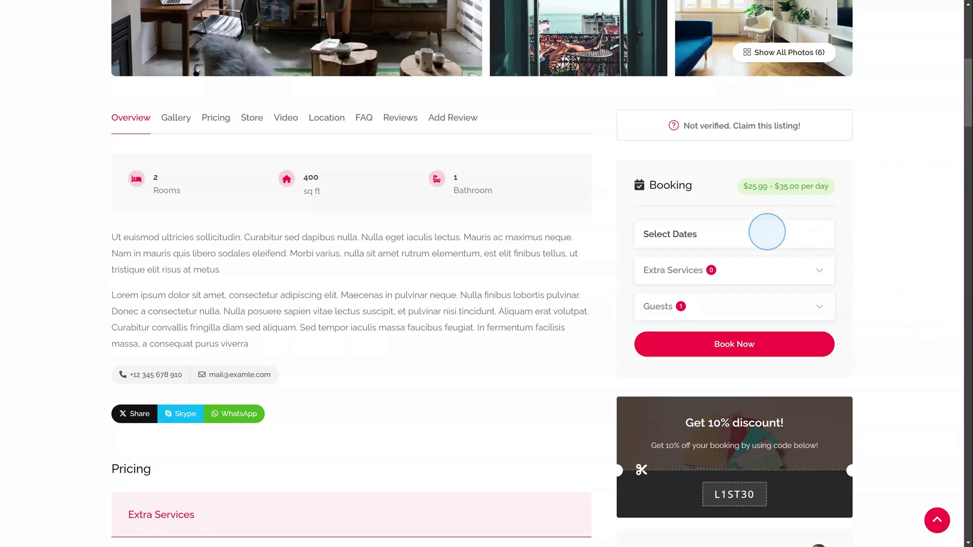
# Set the apartment booking dates to April 15–17, 2025
pyautogui.click(767, 232)
pyautogui.click(715, 354)
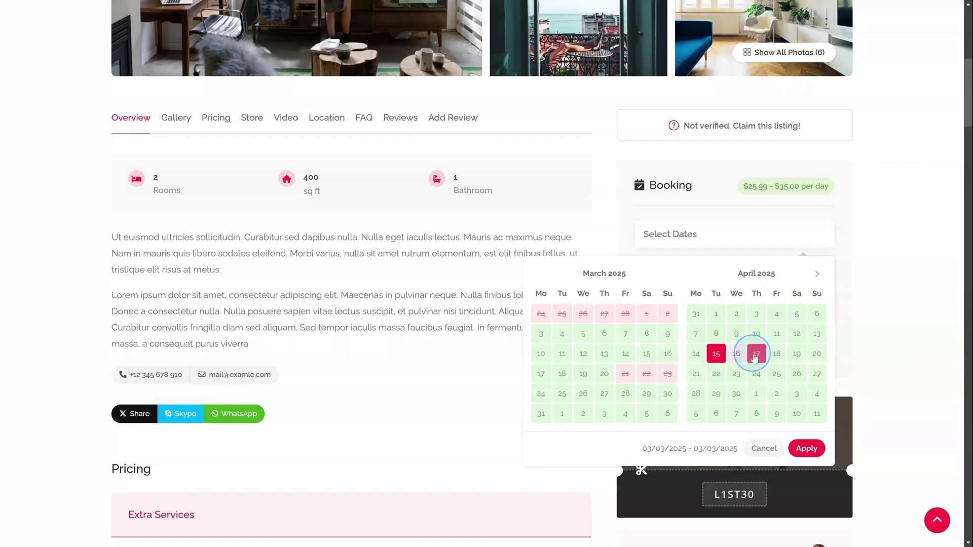
pyautogui.click(756, 354)
pyautogui.click(805, 448)
# Review the Extra Services list and the guest count options without changes
pyautogui.click(725, 268)
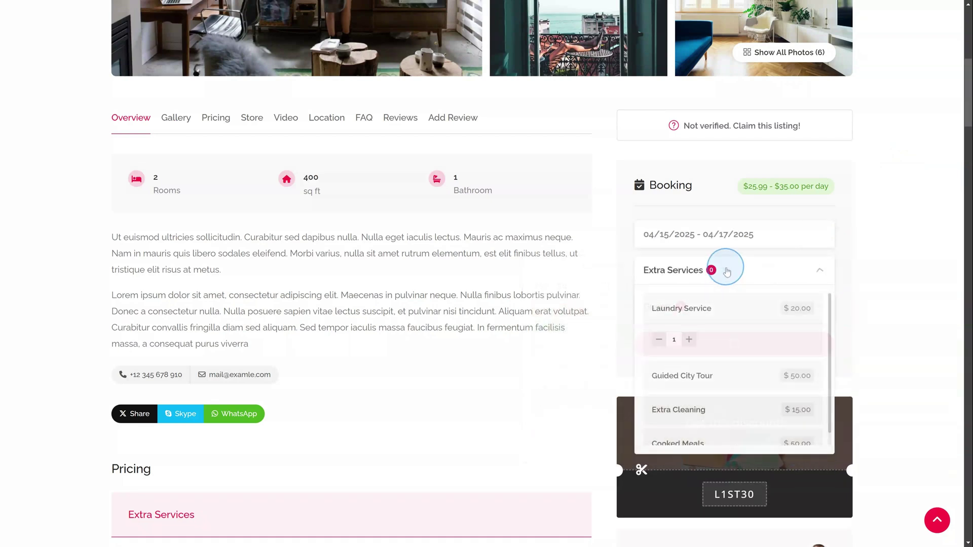
pyautogui.click(724, 270)
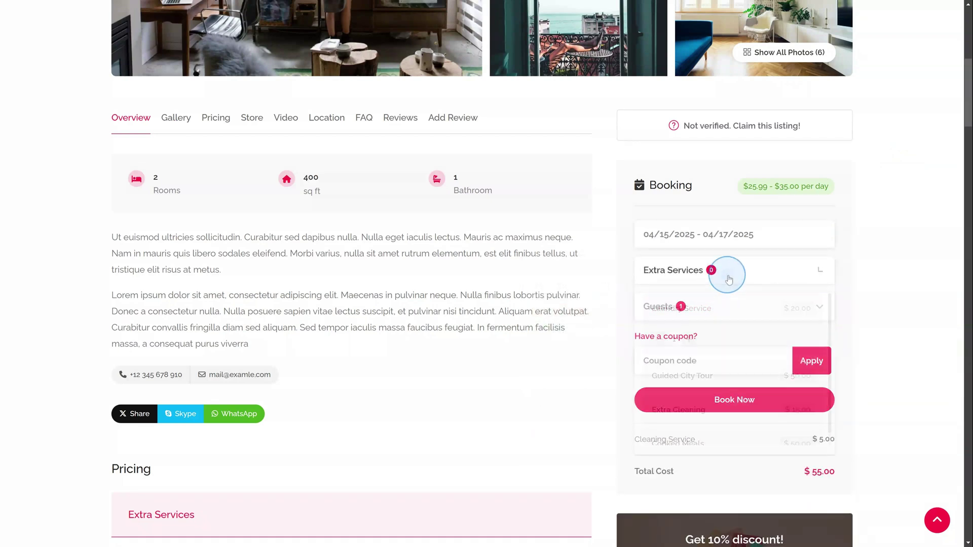
pyautogui.click(733, 309)
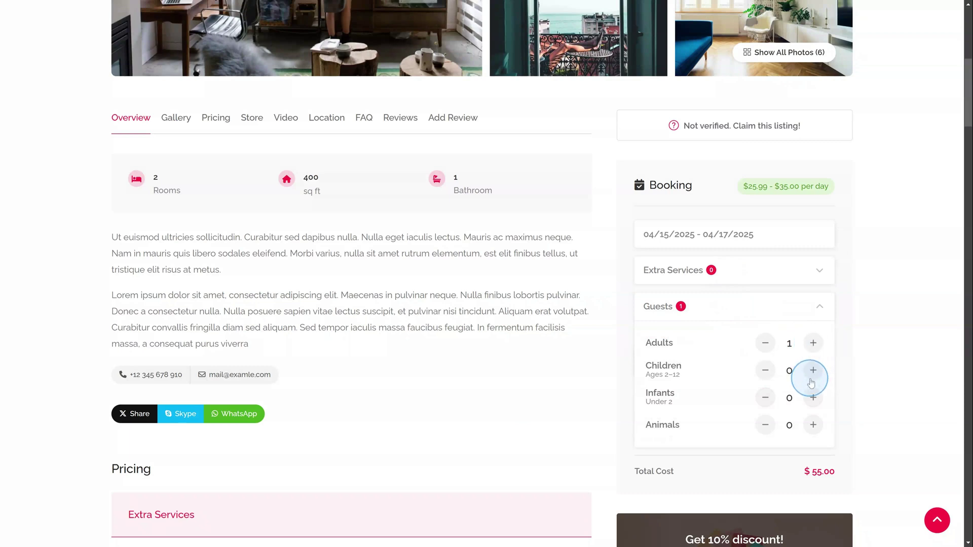
pyautogui.click(802, 308)
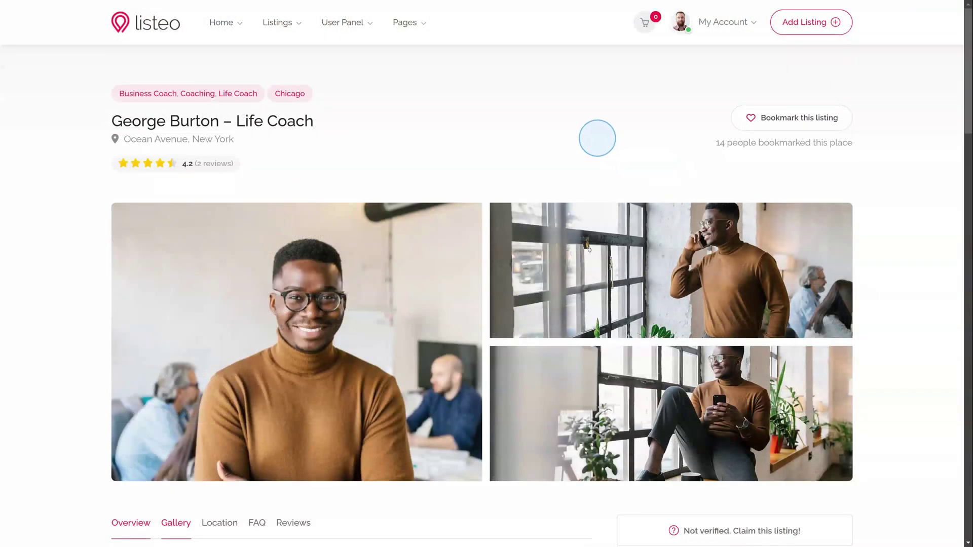
# Check the Time Slots the coach listing offers on 03/19/2025
pyautogui.scroll(-5, 615, 139)
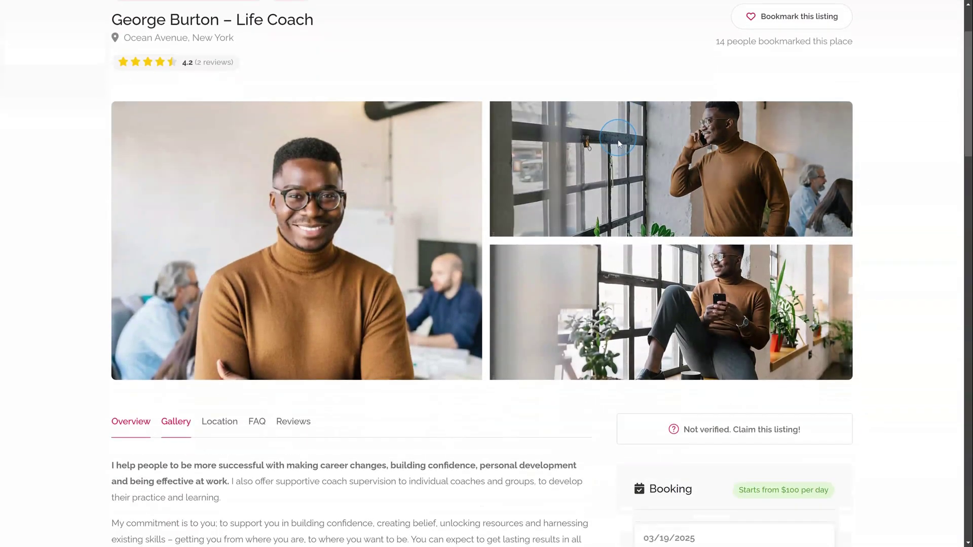
pyautogui.scroll(-3, 619, 139)
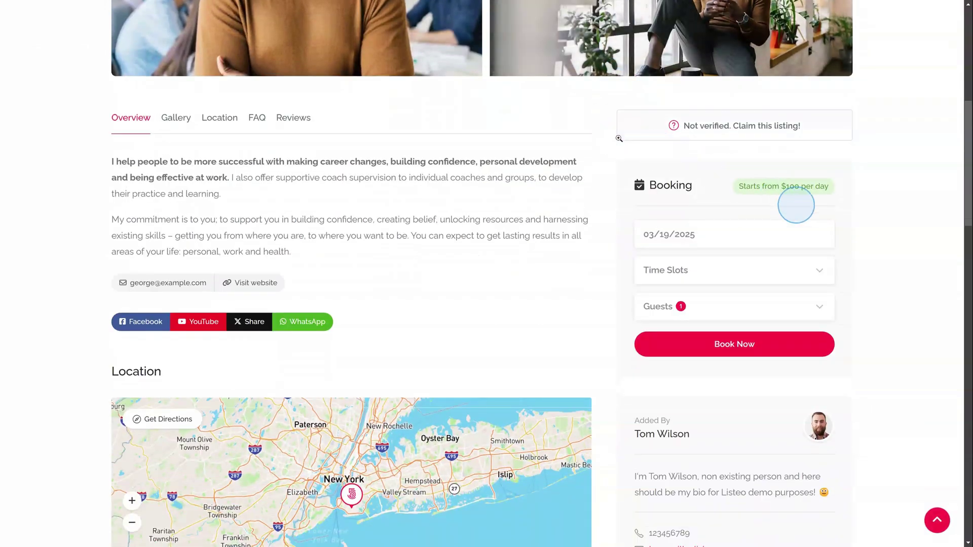
pyautogui.click(798, 269)
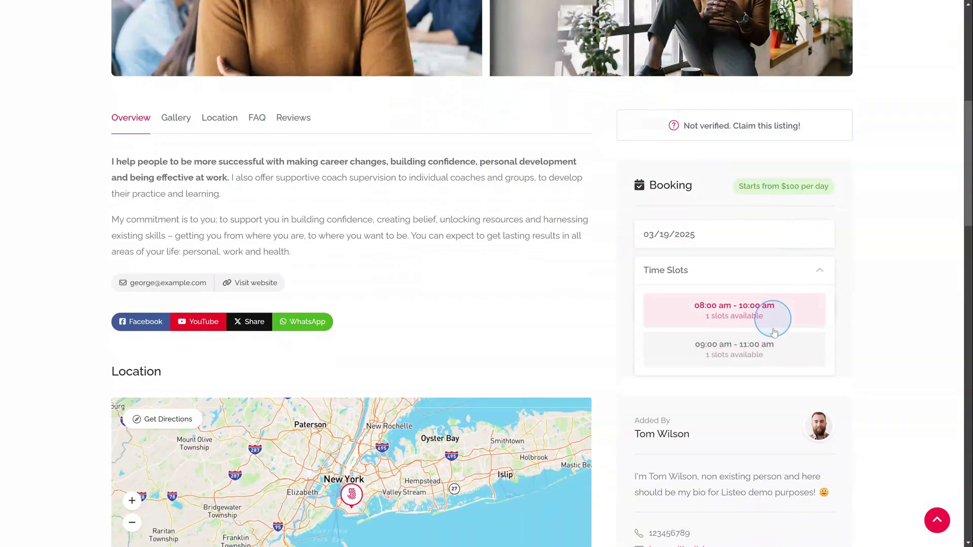
pyautogui.click(774, 273)
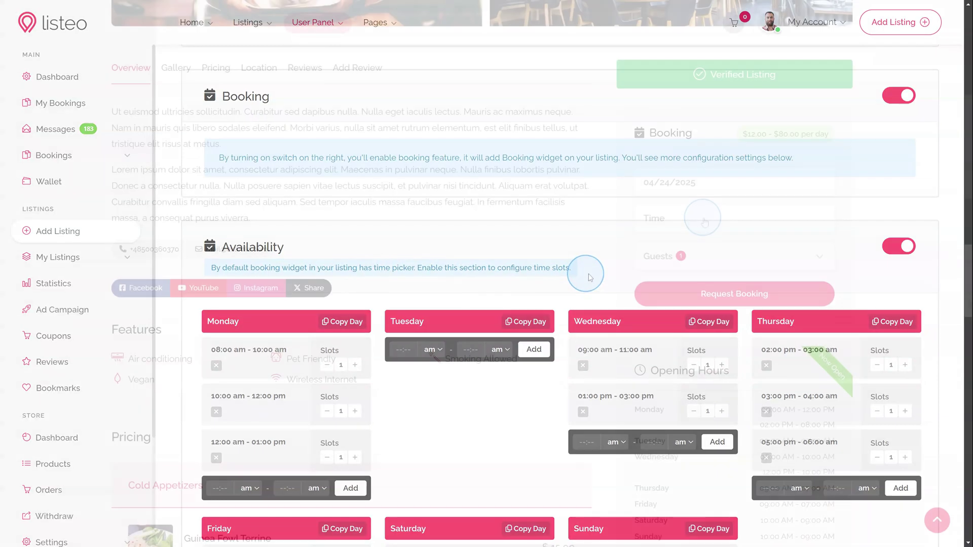
# Set the restaurant reservation time to 17:00 for 04/24/2025
pyautogui.click(705, 219)
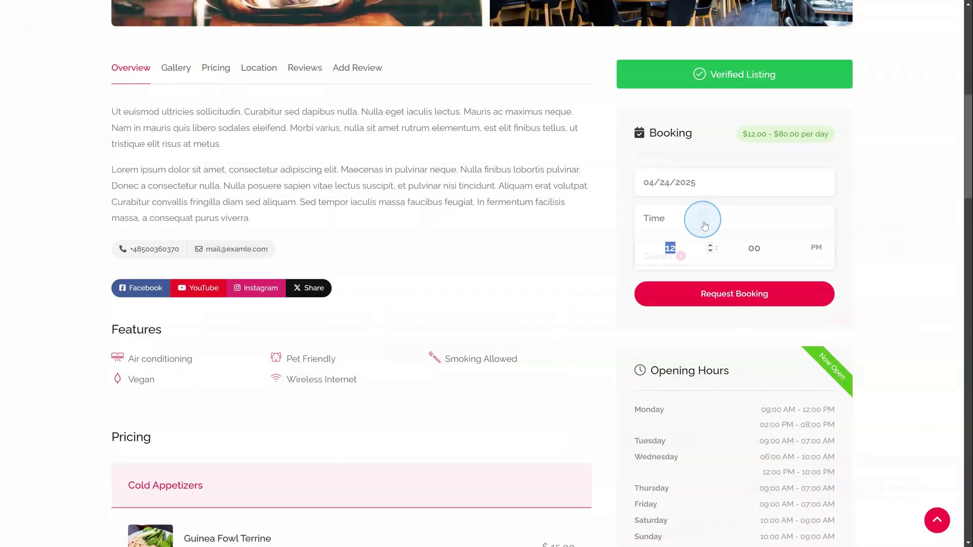
pyautogui.click(705, 240)
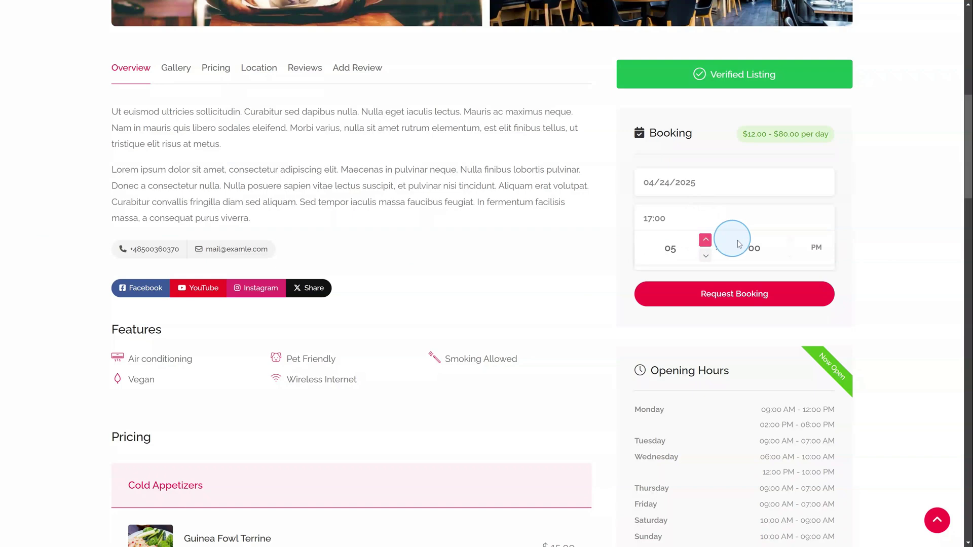
pyautogui.click(881, 248)
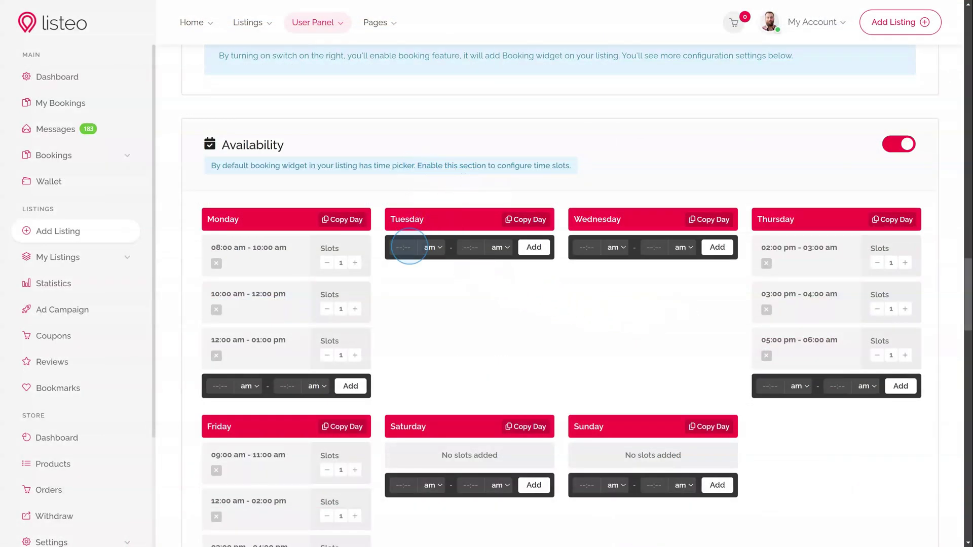
# Add Tuesday slots 09:00–09:15, 09:15–09:30 and 09:30–09:45 am, then copy them to Wednesday
pyautogui.click(402, 249)
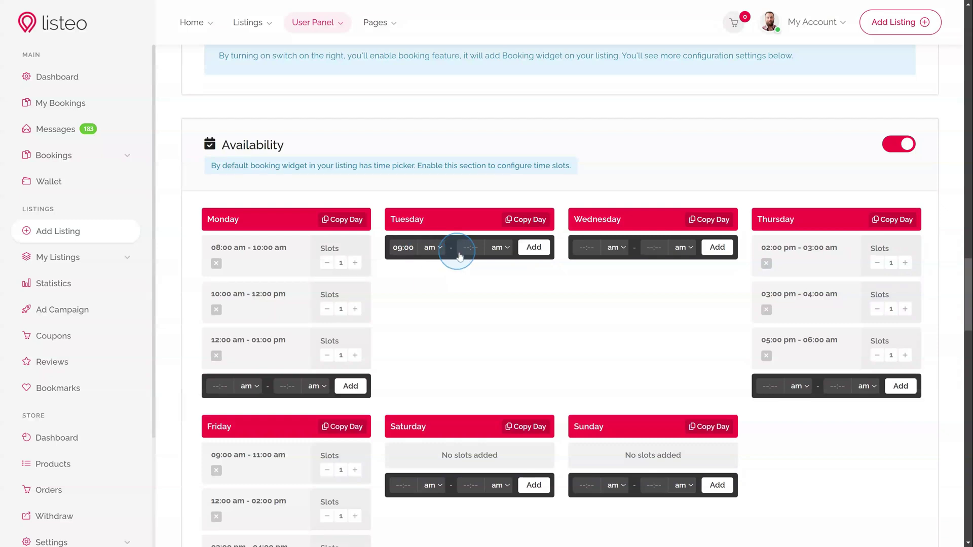
pyautogui.click(476, 254)
pyautogui.click(534, 248)
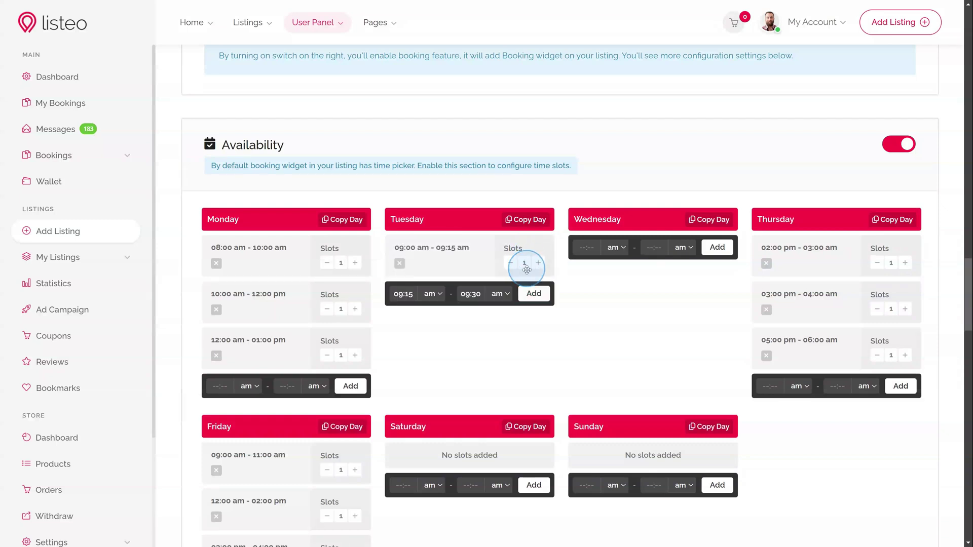
pyautogui.click(530, 298)
pyautogui.click(532, 340)
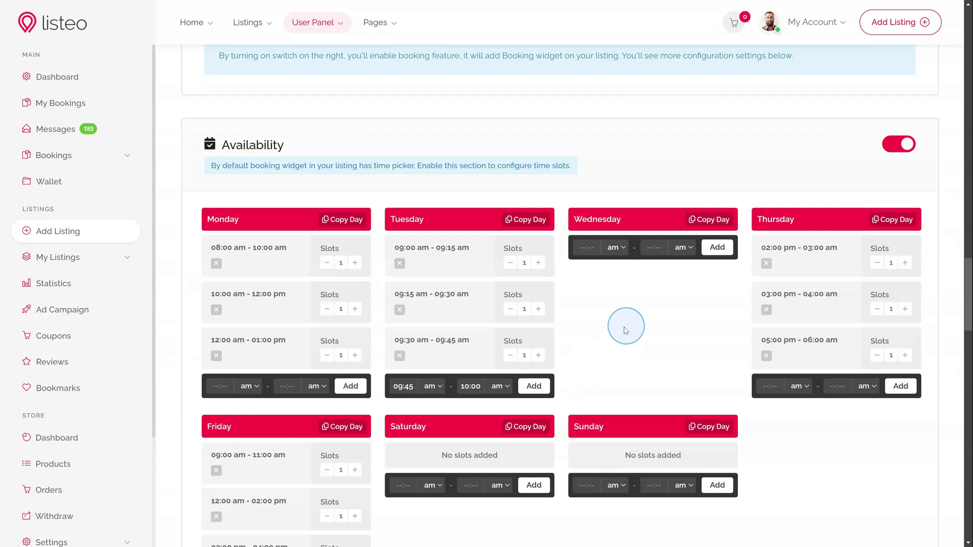
pyautogui.click(709, 221)
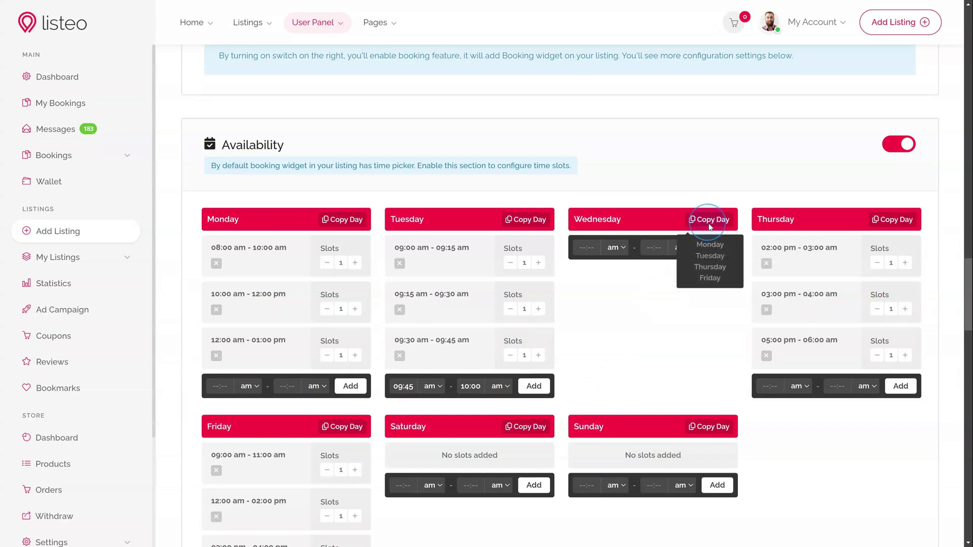
pyautogui.click(710, 256)
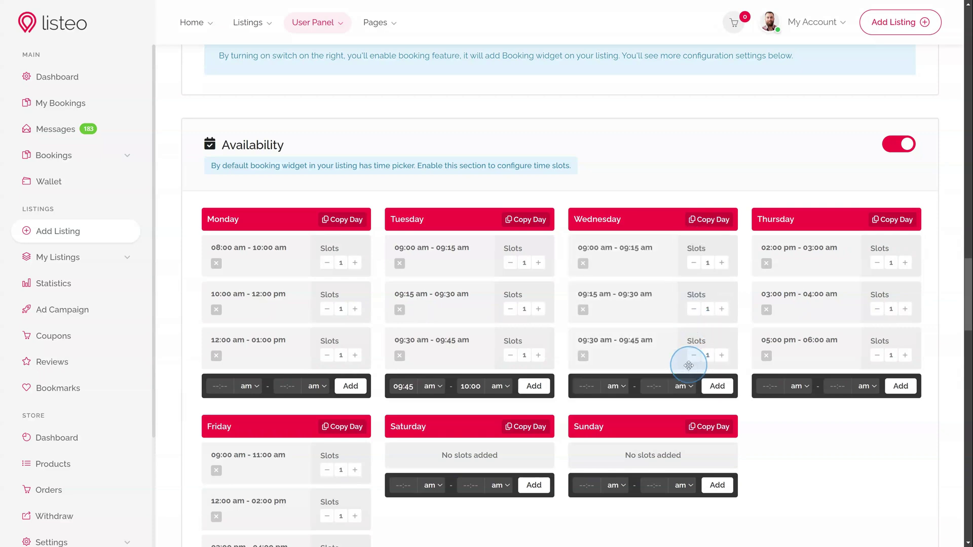
pyautogui.scroll(-10, 586, 274)
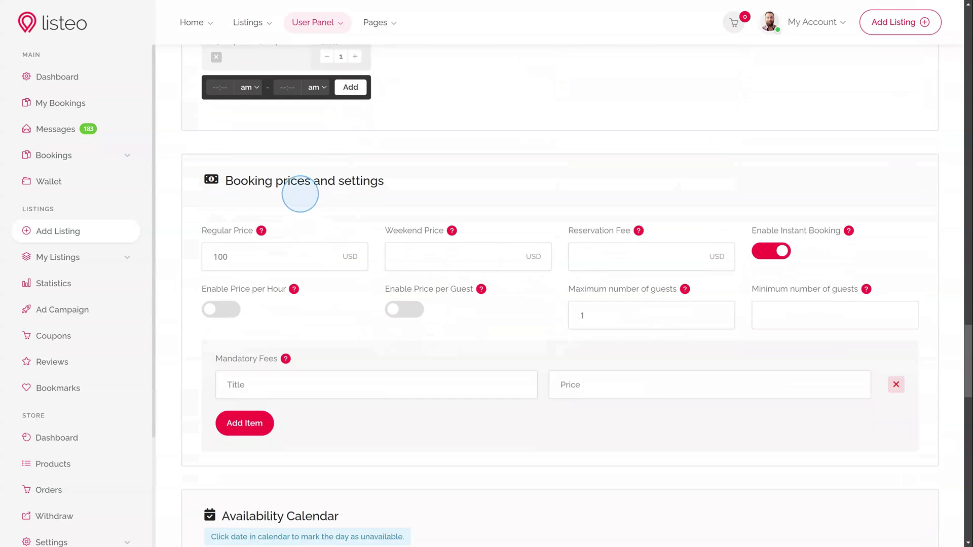
pyautogui.moveTo(261, 231)
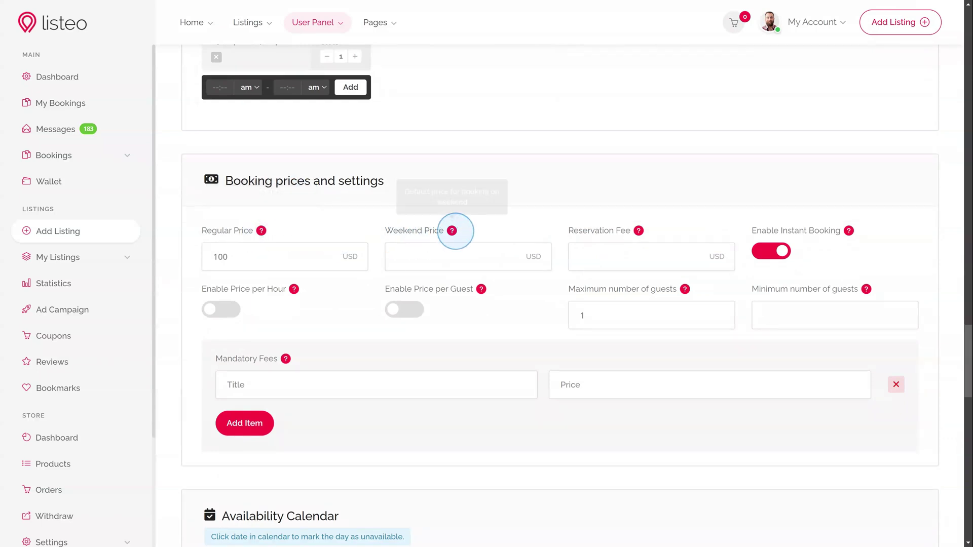
pyautogui.moveTo(640, 231)
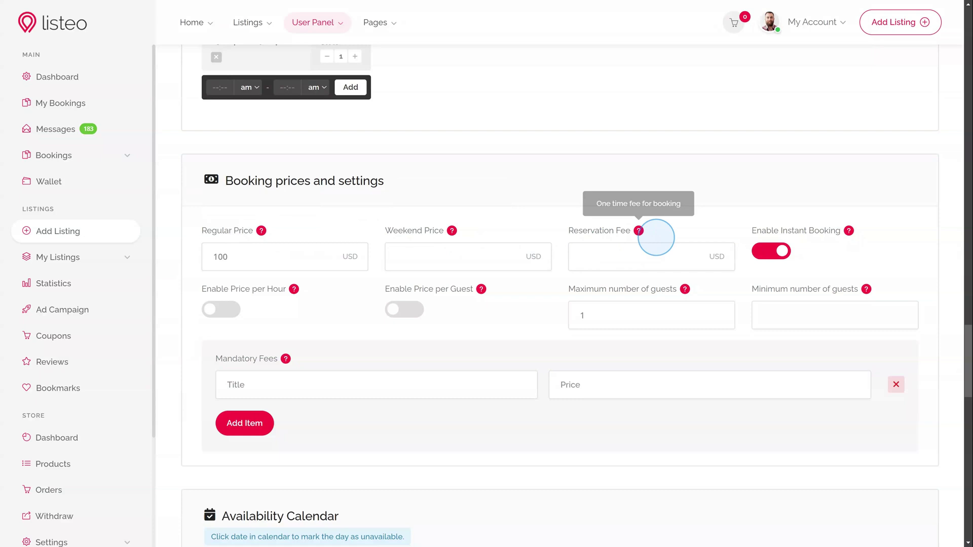
pyautogui.moveTo(845, 231)
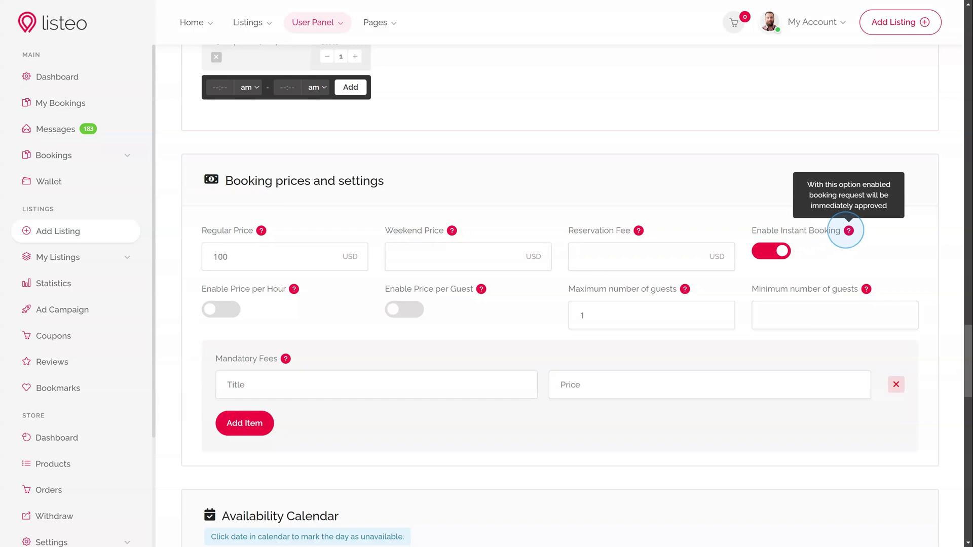
pyautogui.moveTo(294, 290)
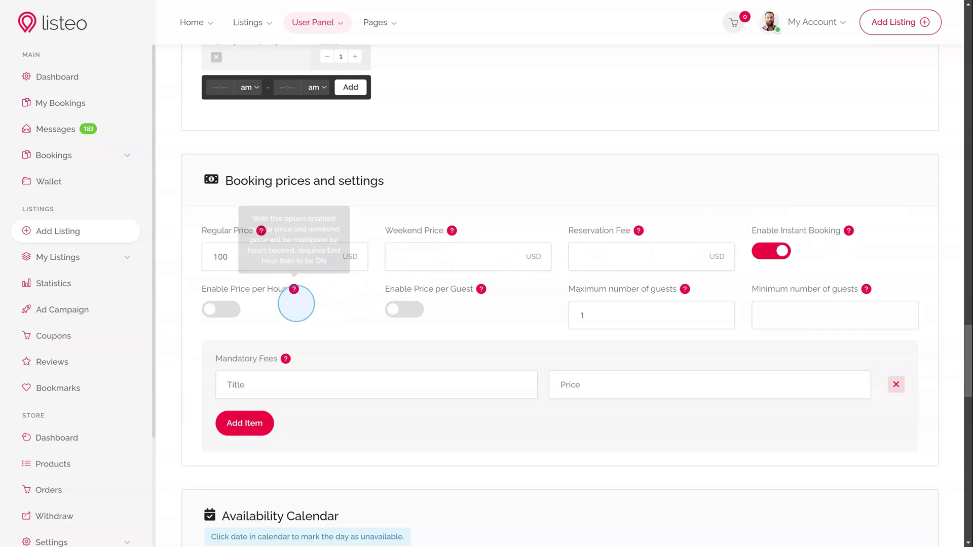
pyautogui.click(232, 311)
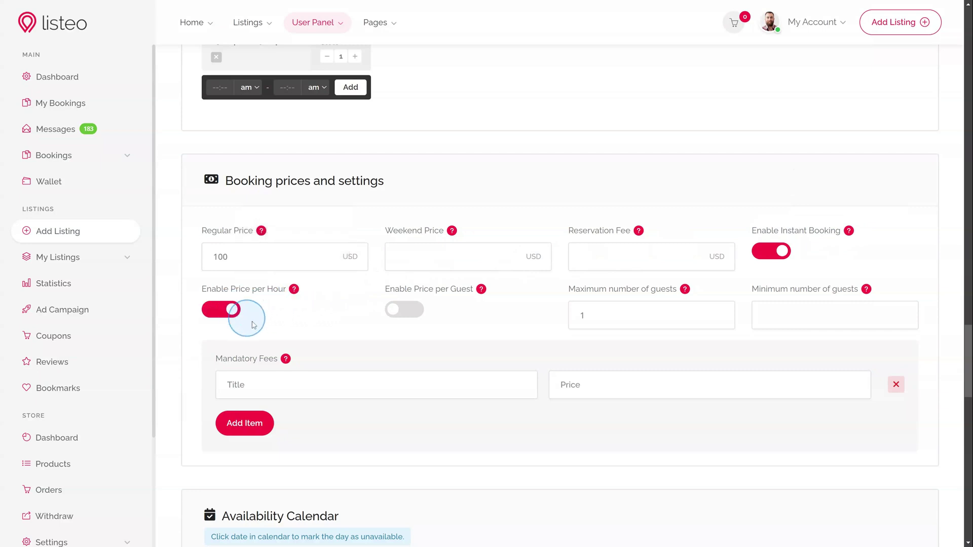
pyautogui.click(235, 312)
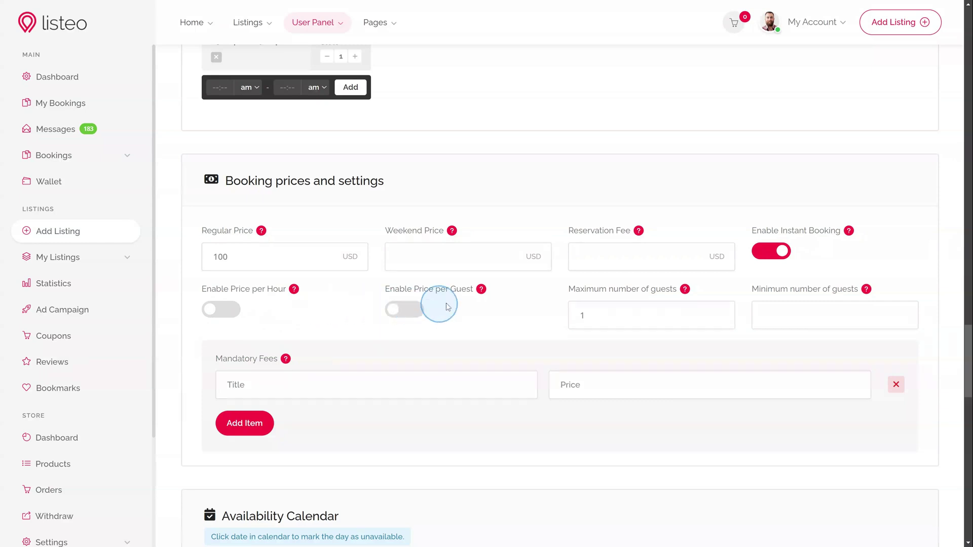
pyautogui.moveTo(479, 291)
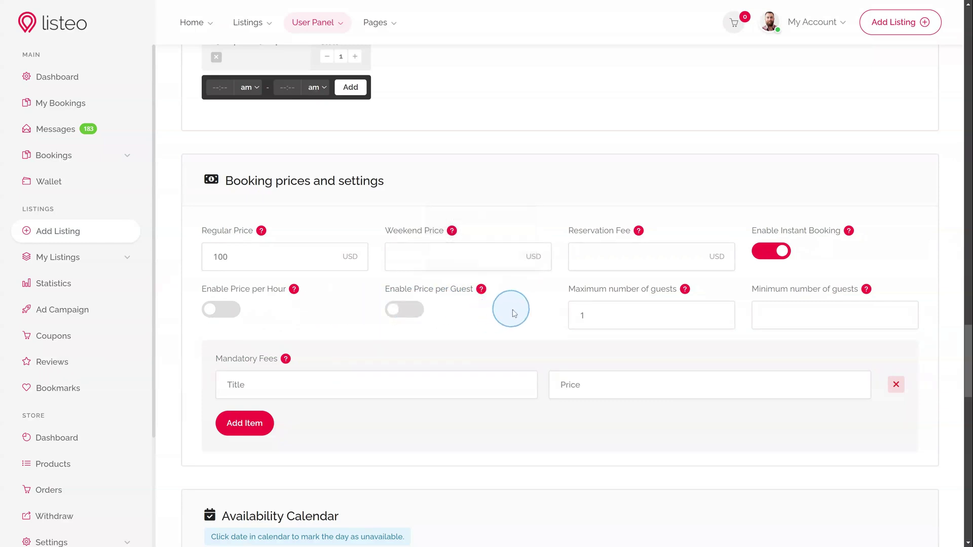
pyautogui.write('1')
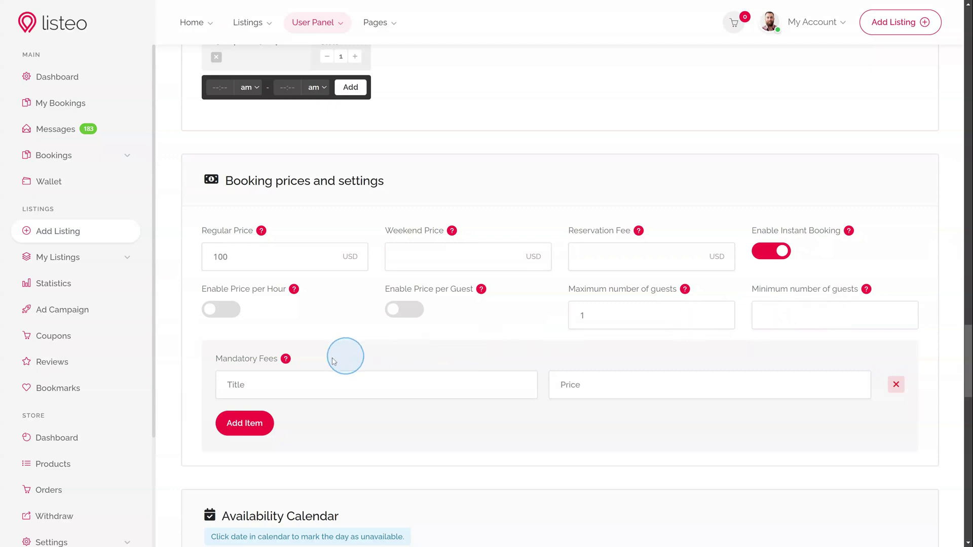
pyautogui.moveTo(287, 359)
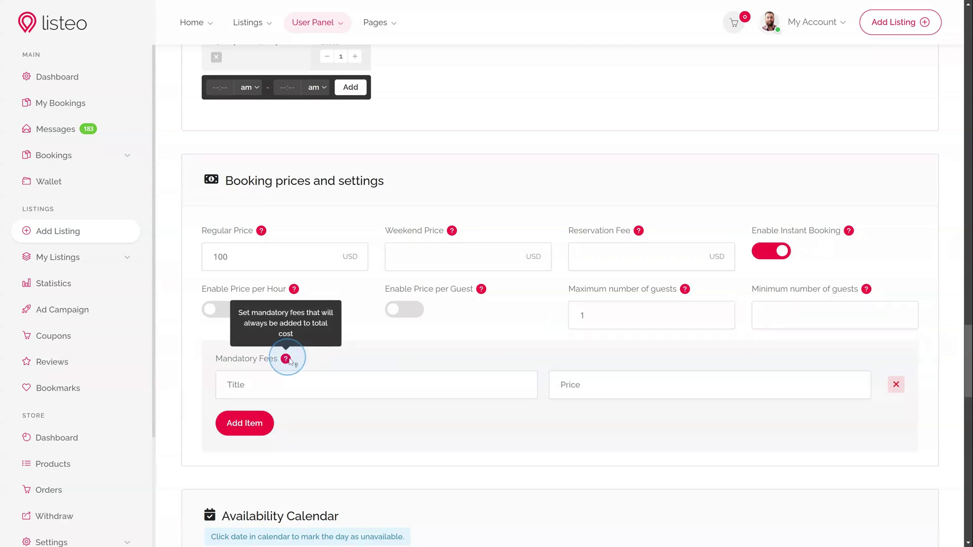
pyautogui.scroll(-1, 329, 355)
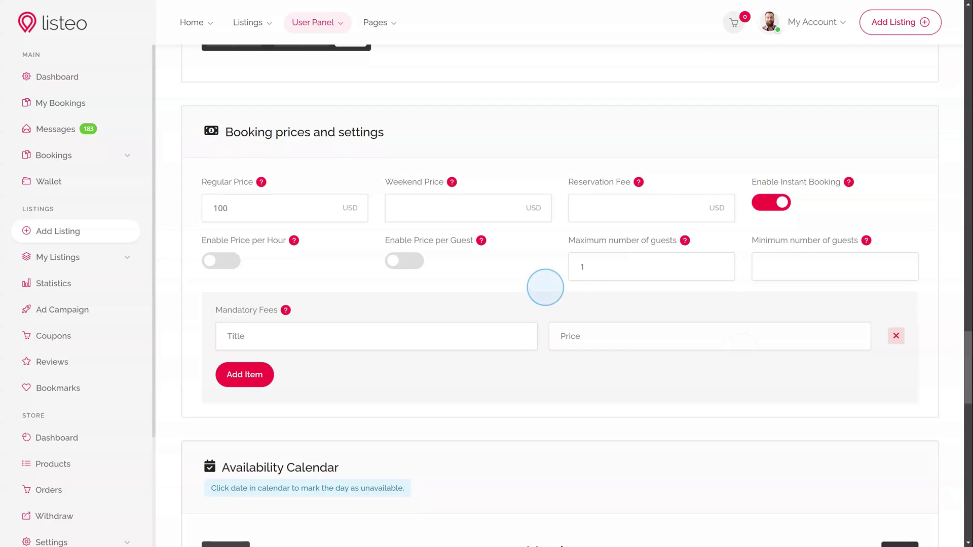
# Block March 18–20, 2025 on the listing's availability calendar
pyautogui.scroll(-8, 543, 287)
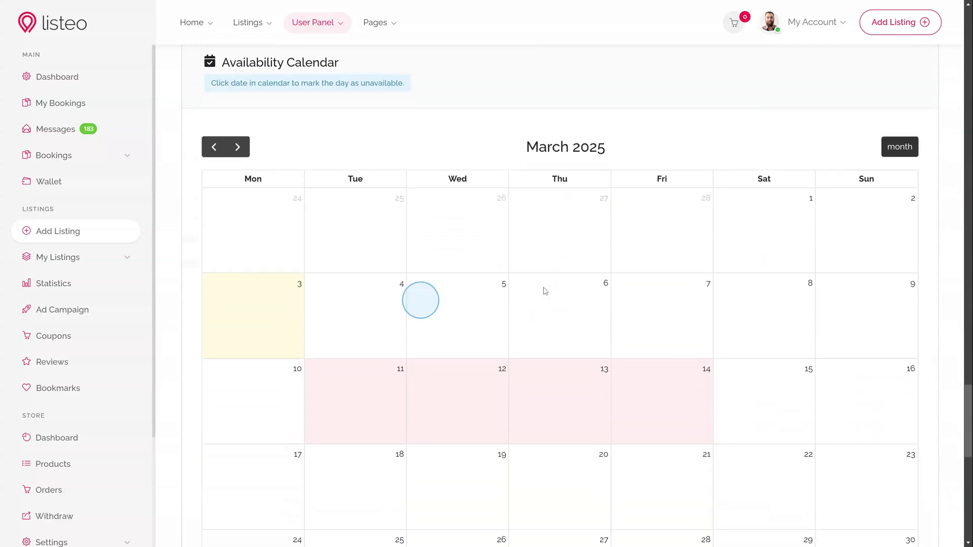
pyautogui.click(385, 306)
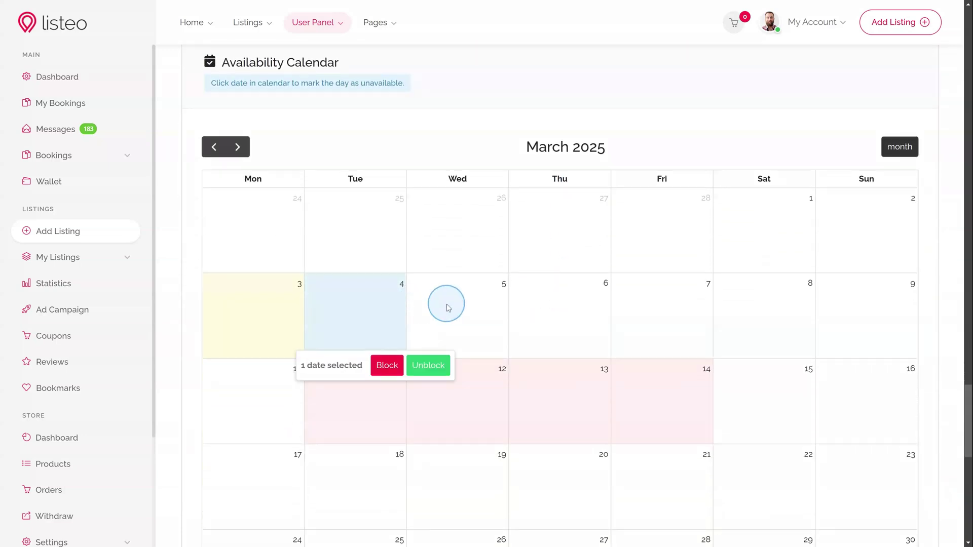
pyautogui.scroll(-2, 448, 300)
pyautogui.moveTo(350, 366); pyautogui.dragTo(525, 391)
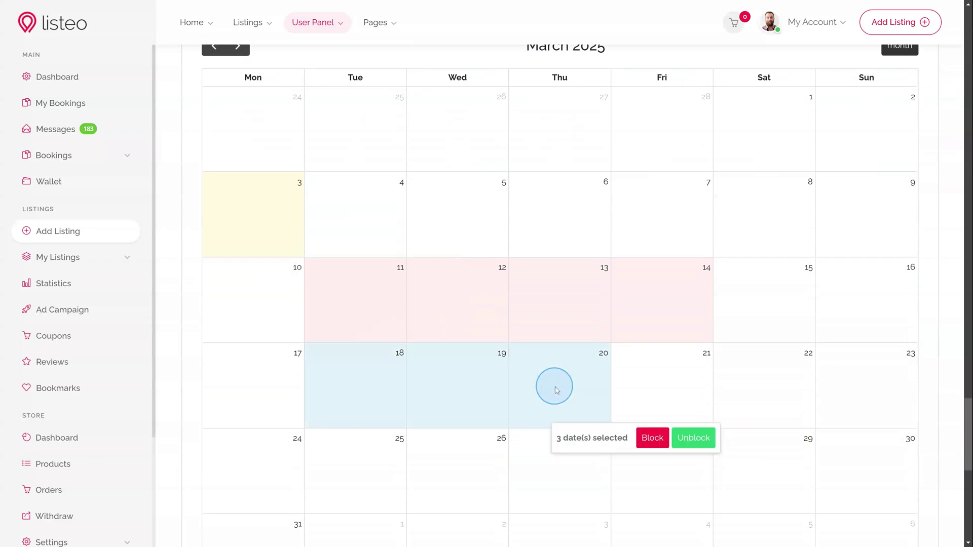
pyautogui.click(653, 439)
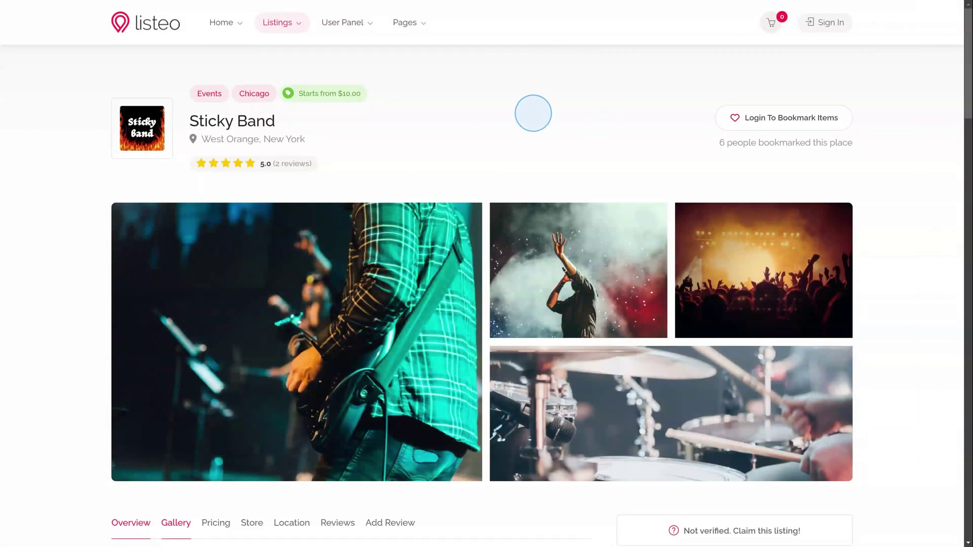
# Raise the Sticky Band ticket count to 2
pyautogui.scroll(-7, 533, 116)
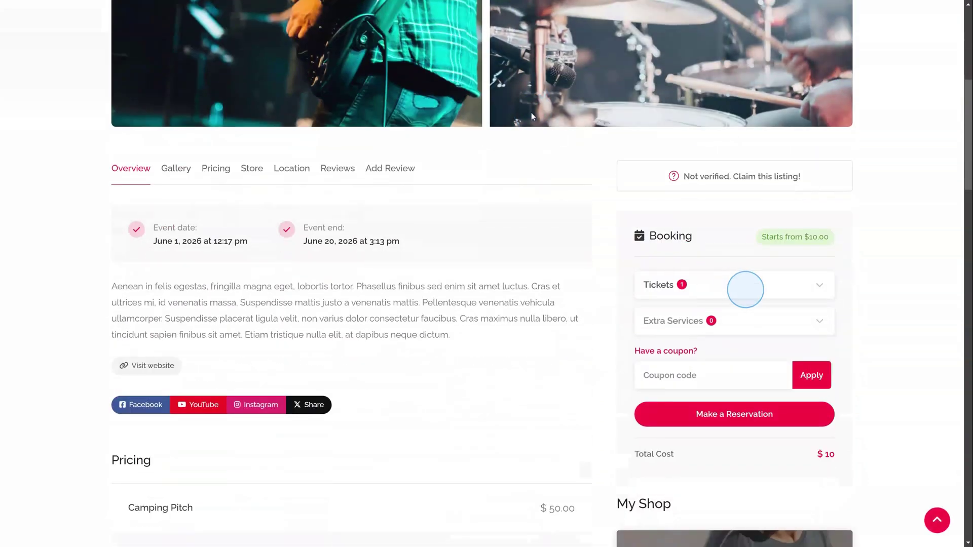
pyautogui.click(748, 285)
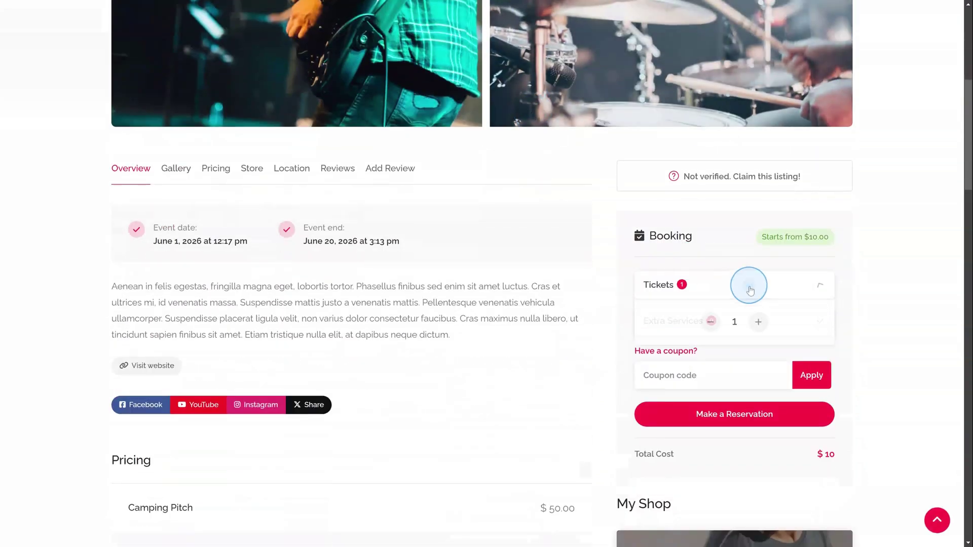
pyautogui.click(759, 319)
pyautogui.click(786, 287)
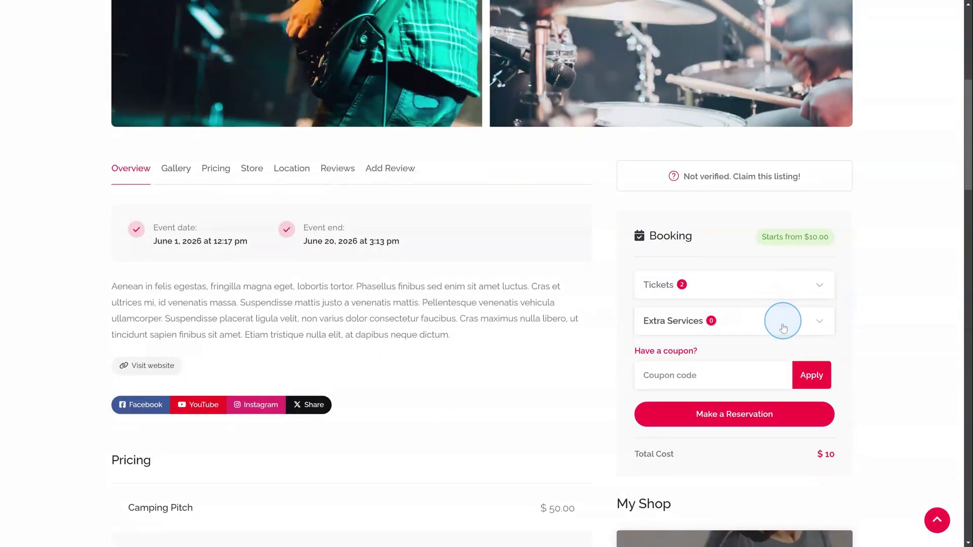
# Add the Camping Pitch extra service to the booking
pyautogui.click(813, 324)
pyautogui.click(781, 358)
pyautogui.click(788, 321)
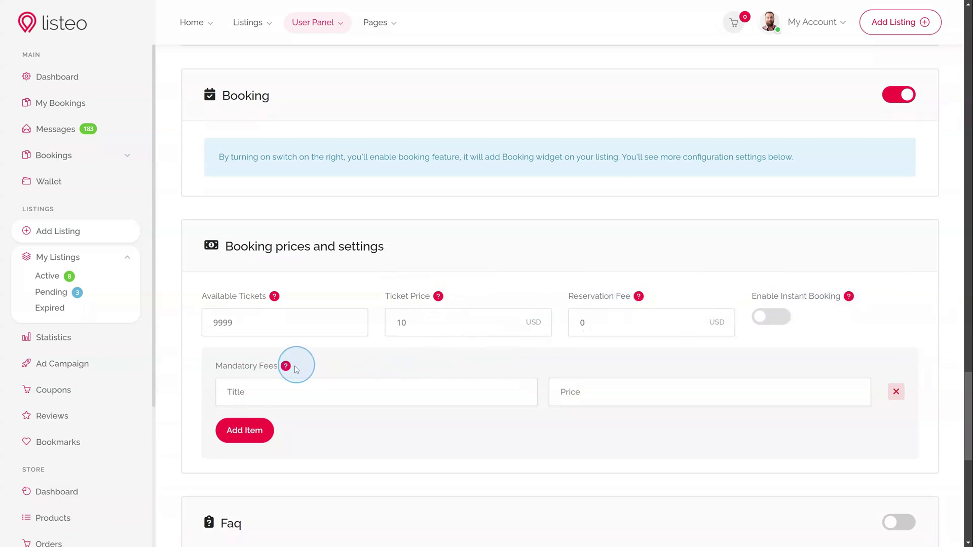
# Show the Mandatory Fees help tooltip in the listing editor
pyautogui.moveTo(287, 368)
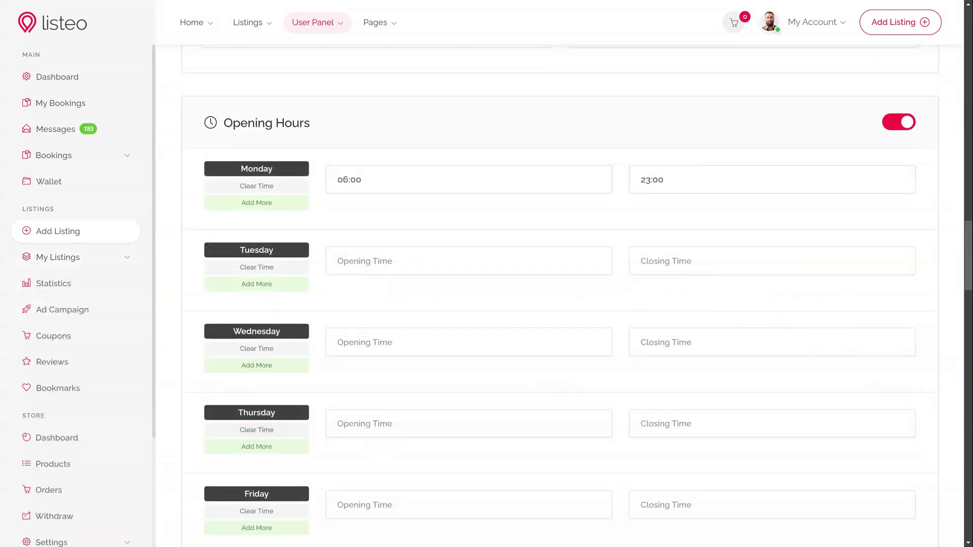
# Copy Monday's 06:00 opening time to every day of the week
pyautogui.moveTo(569, 210)
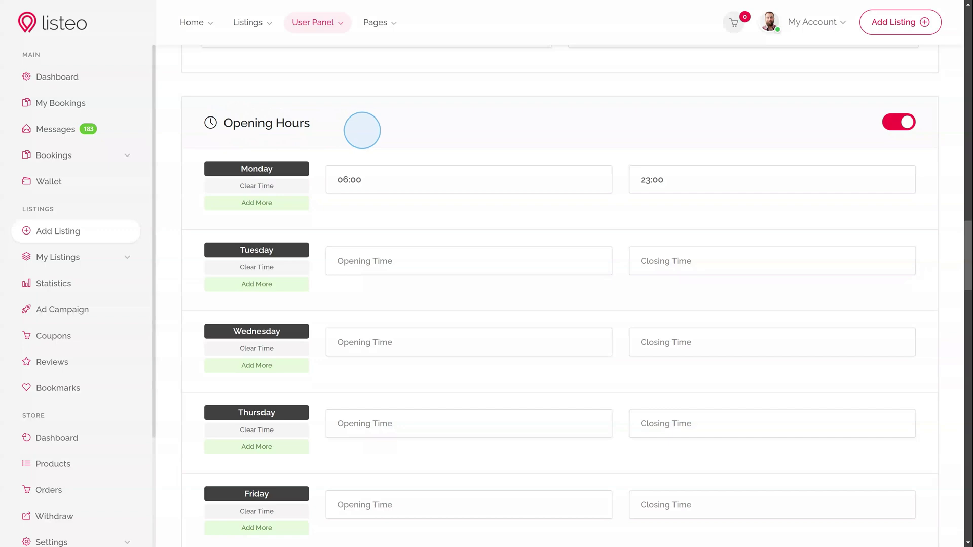
pyautogui.moveTo(369, 157)
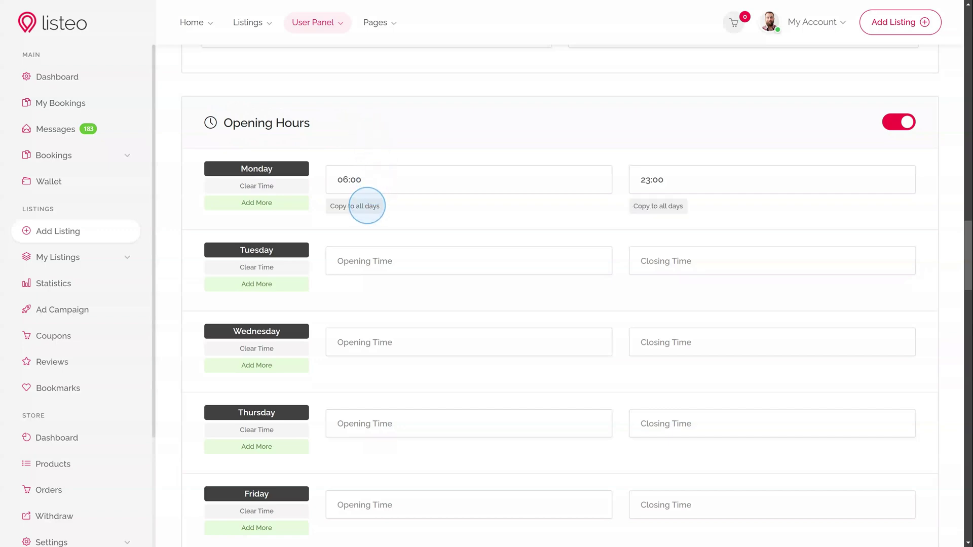
pyautogui.click(368, 210)
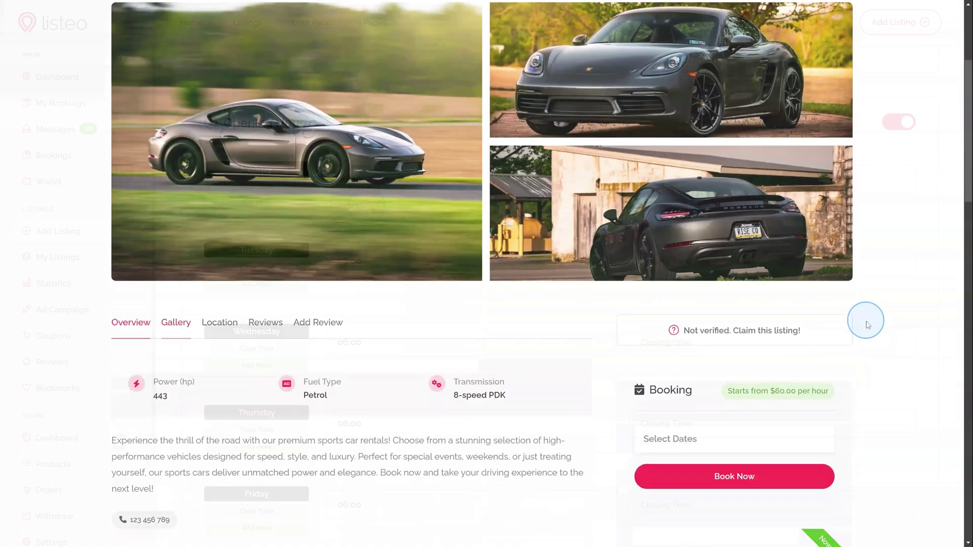
# Choose March 13, 2025 at 14:00 in Tom's Restaurant booking widget
pyautogui.scroll(-4, 867, 322)
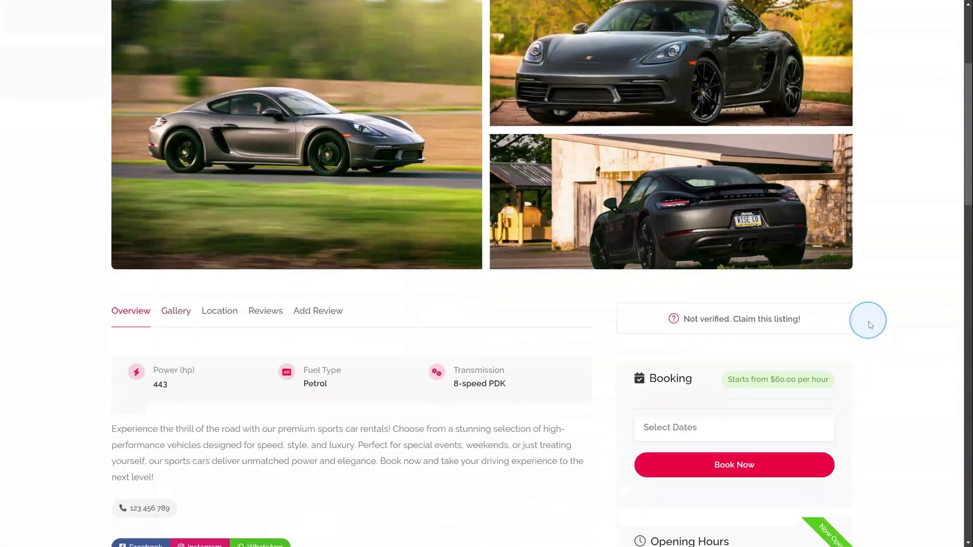
pyautogui.click(745, 234)
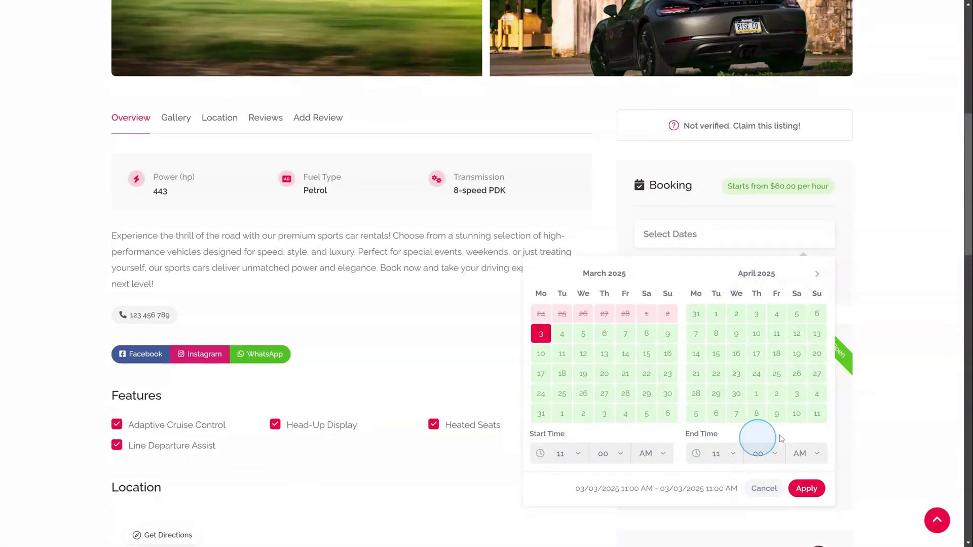
pyautogui.click(863, 403)
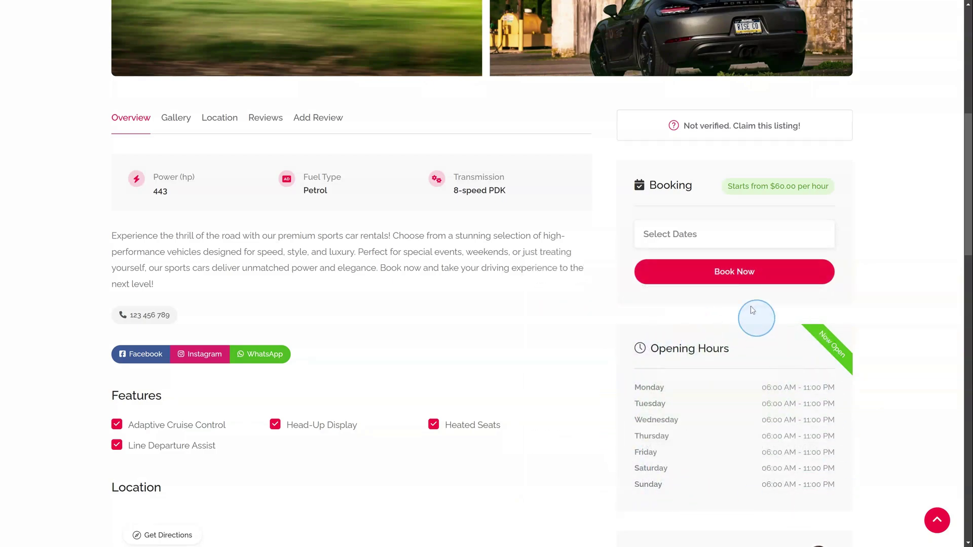
pyautogui.click(728, 246)
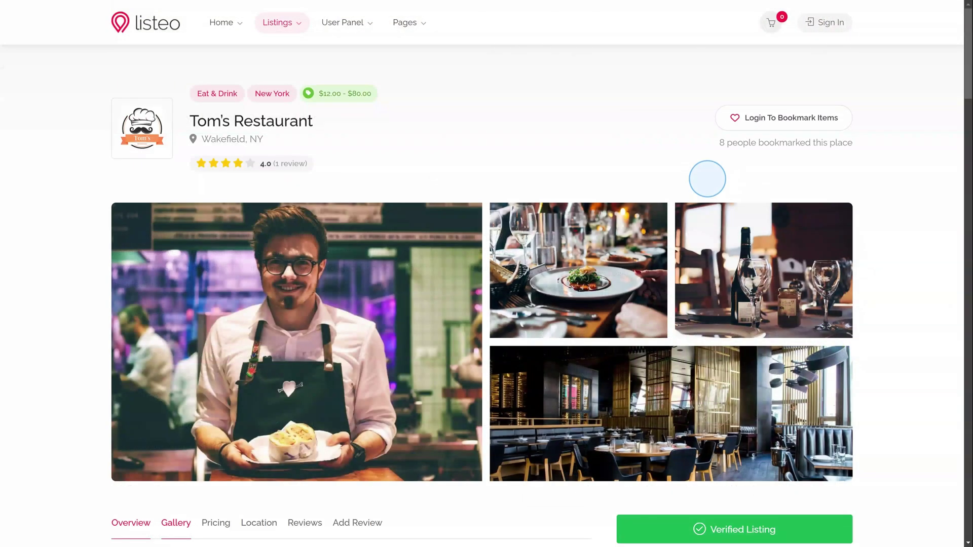
pyautogui.scroll(-8, 710, 183)
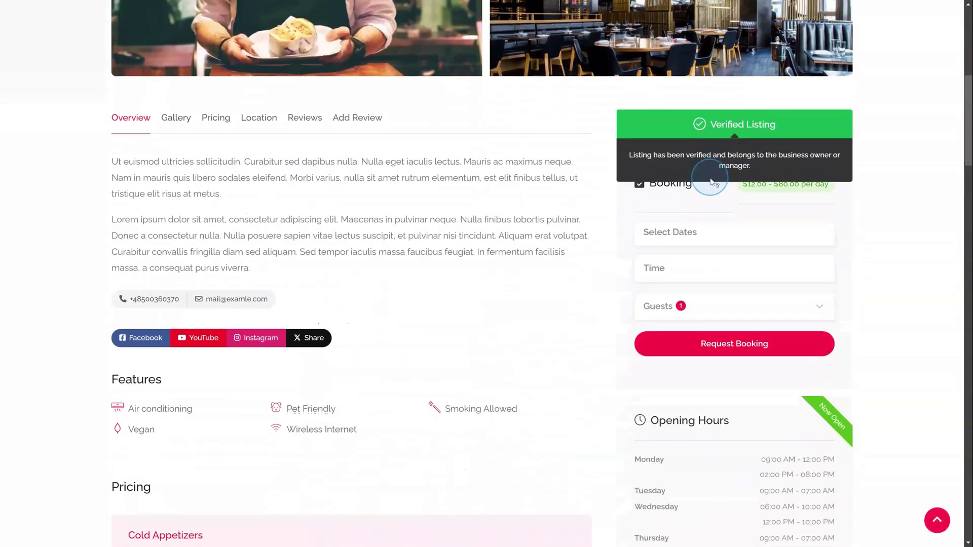
pyautogui.scroll(-1, 731, 220)
pyautogui.click(729, 187)
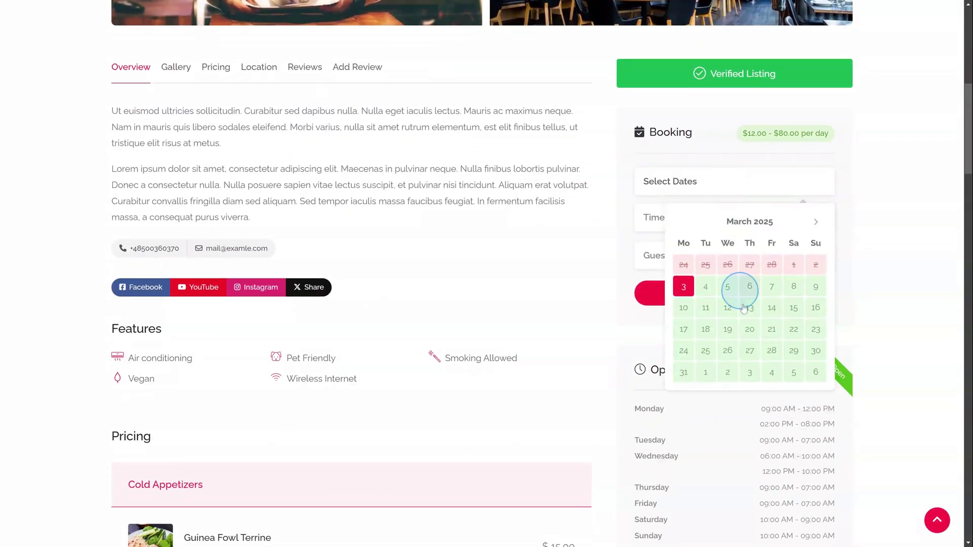
pyautogui.click(748, 286)
pyautogui.click(721, 212)
pyautogui.click(706, 239)
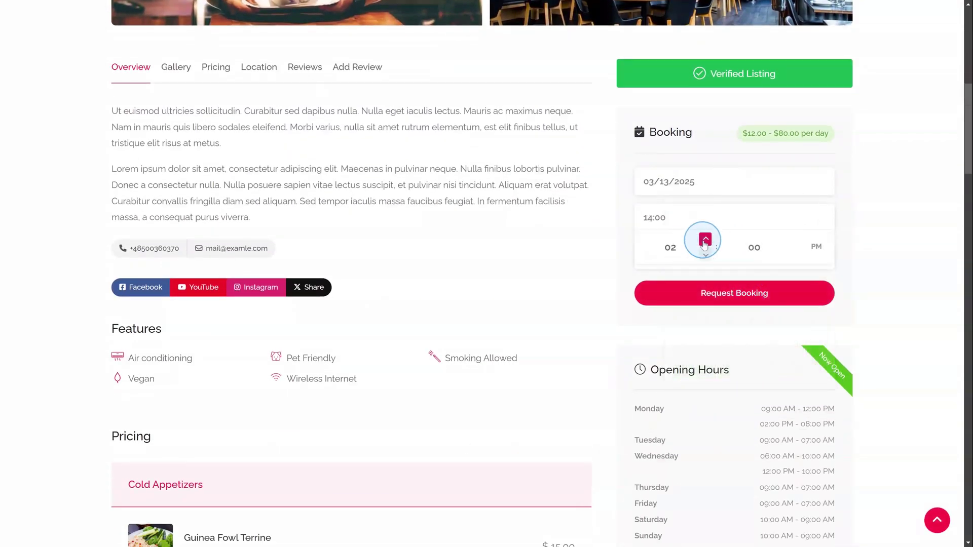
pyautogui.click(867, 258)
pyautogui.scroll(-2, 867, 256)
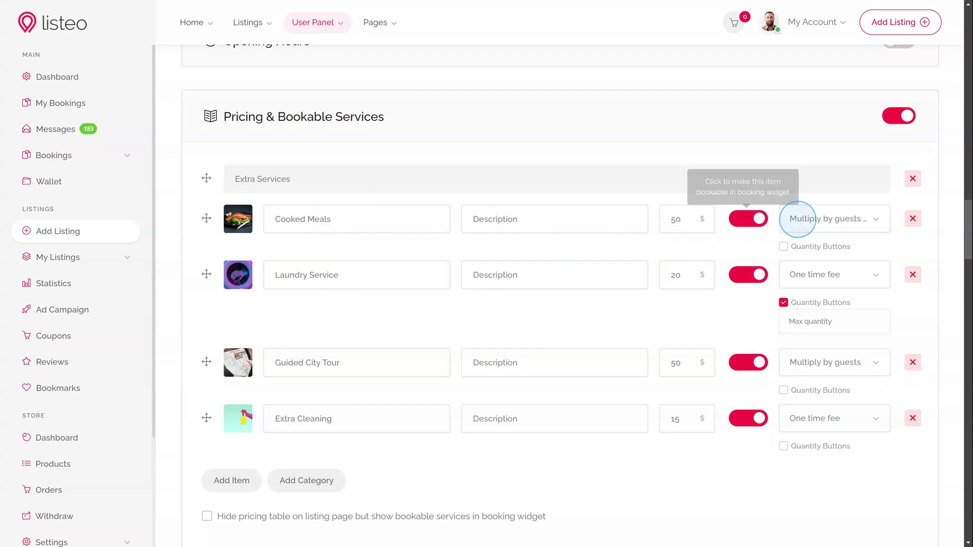
# Leave Cooked Meals on Multiply by guests and tick its Quantity Buttons option
pyautogui.click(801, 218)
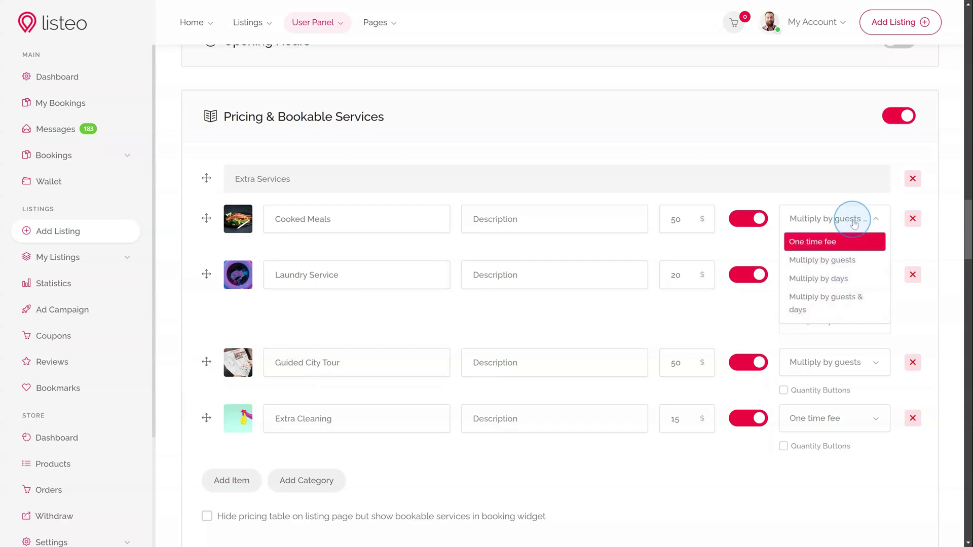
pyautogui.click(855, 224)
pyautogui.click(815, 247)
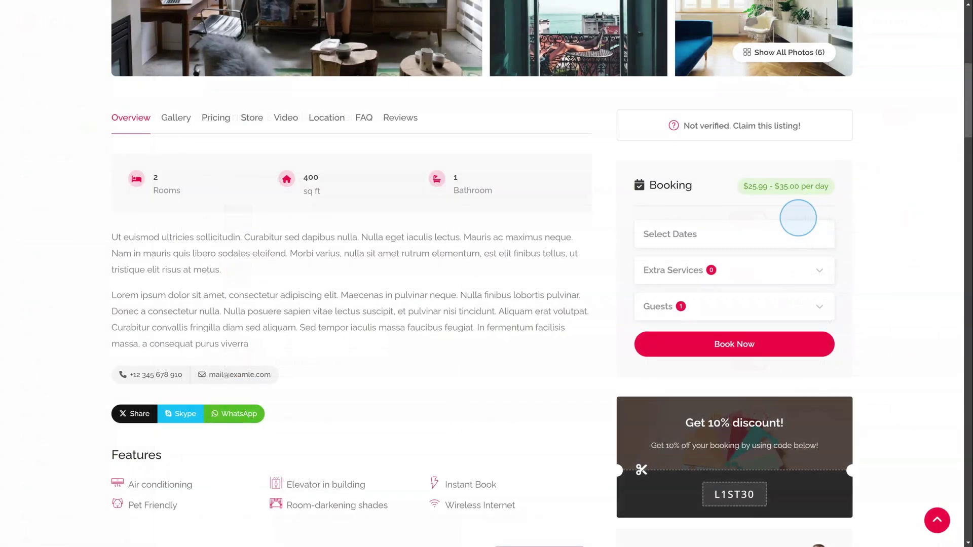
# Try booking Sunny Apartment for April 9–11 with Cooked Meals as an extra
pyautogui.click(791, 233)
pyautogui.click(736, 333)
pyautogui.click(775, 333)
pyautogui.click(806, 448)
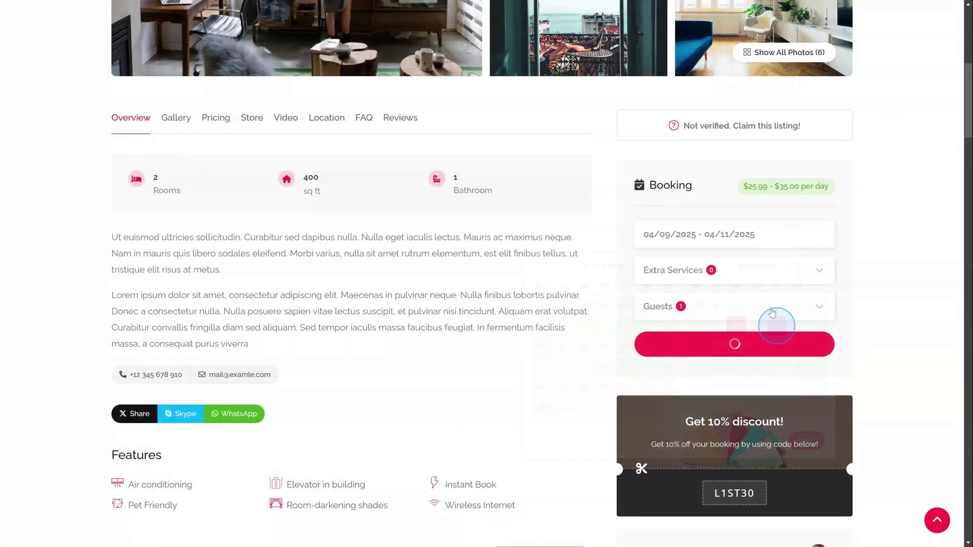
pyautogui.click(743, 268)
pyautogui.click(749, 307)
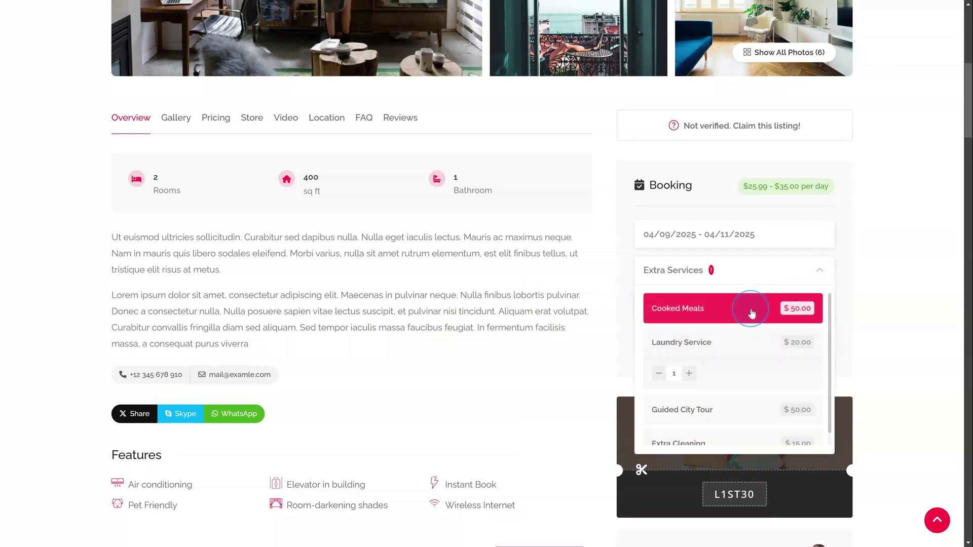
pyautogui.click(754, 272)
pyautogui.click(805, 394)
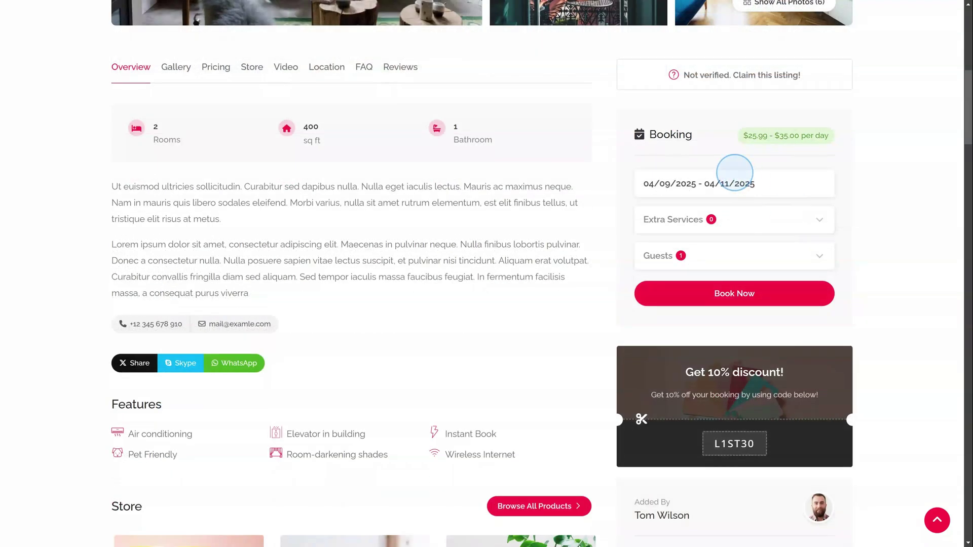
# Change the dates to April 20–24 and add Laundry Service instead
pyautogui.click(736, 174)
pyautogui.click(668, 303)
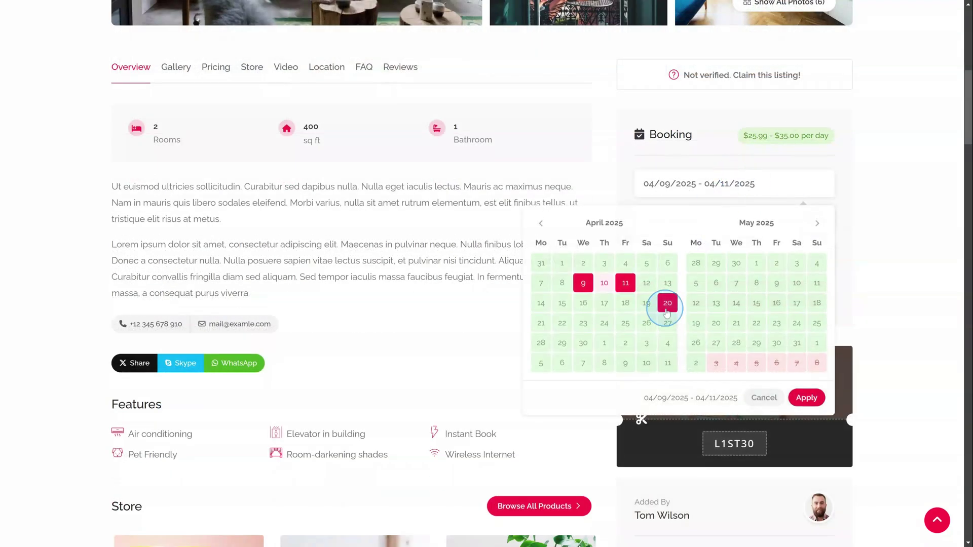
pyautogui.click(605, 324)
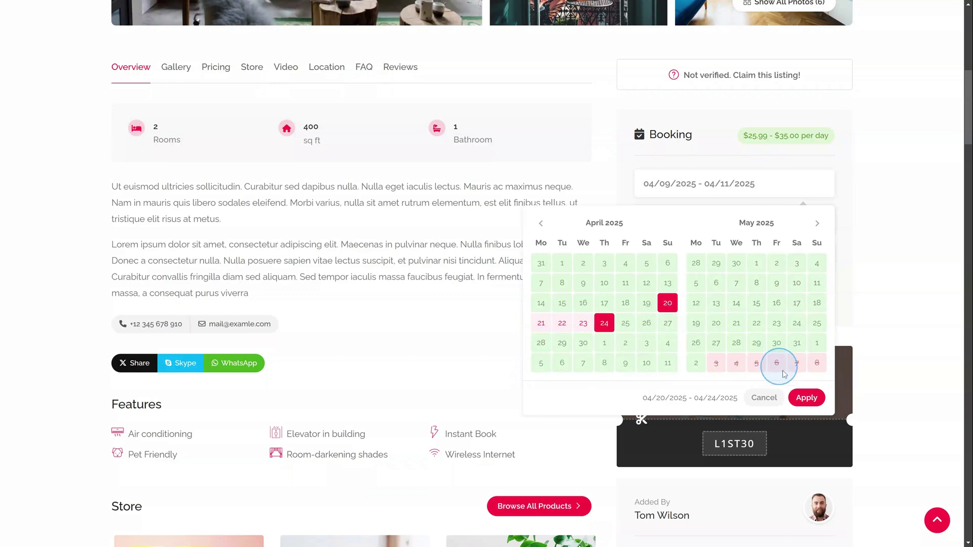
pyautogui.click(806, 397)
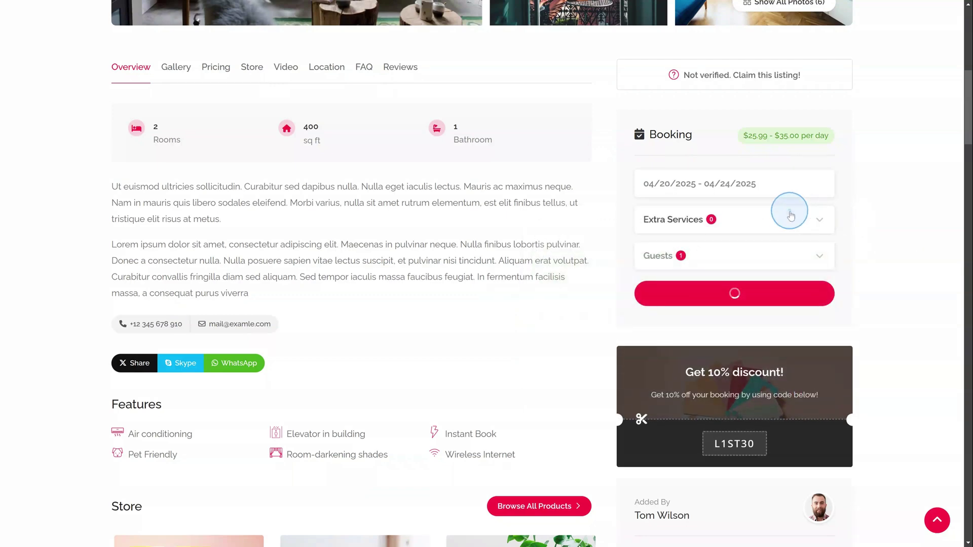
pyautogui.click(789, 213)
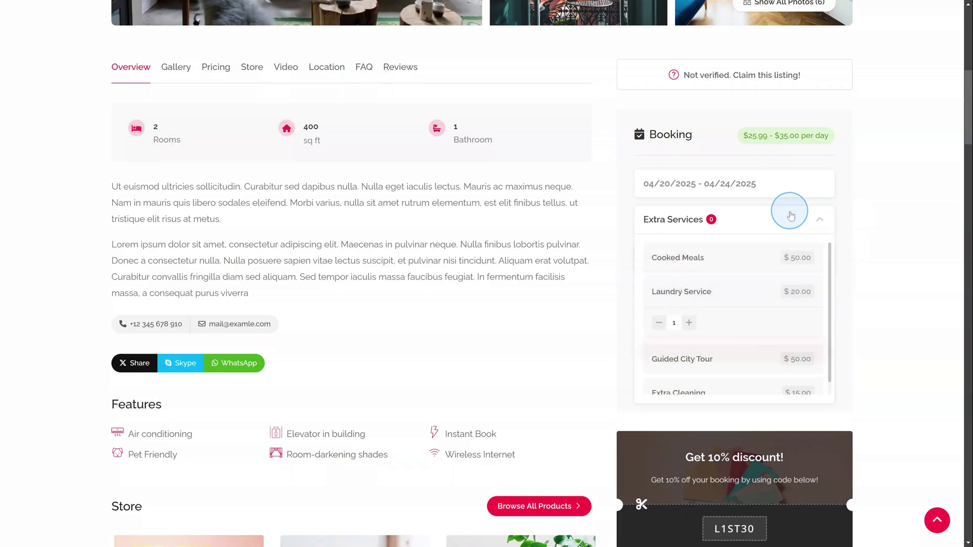
pyautogui.click(712, 300)
pyautogui.click(745, 228)
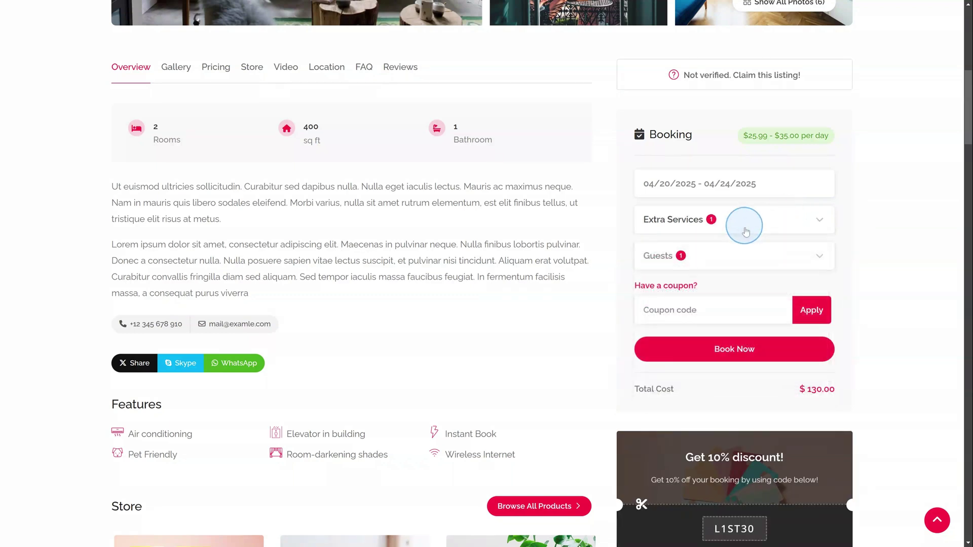
# Set guests to 2 adults, 1 child and 1 animal, then submit the booking
pyautogui.click(745, 256)
pyautogui.click(814, 292)
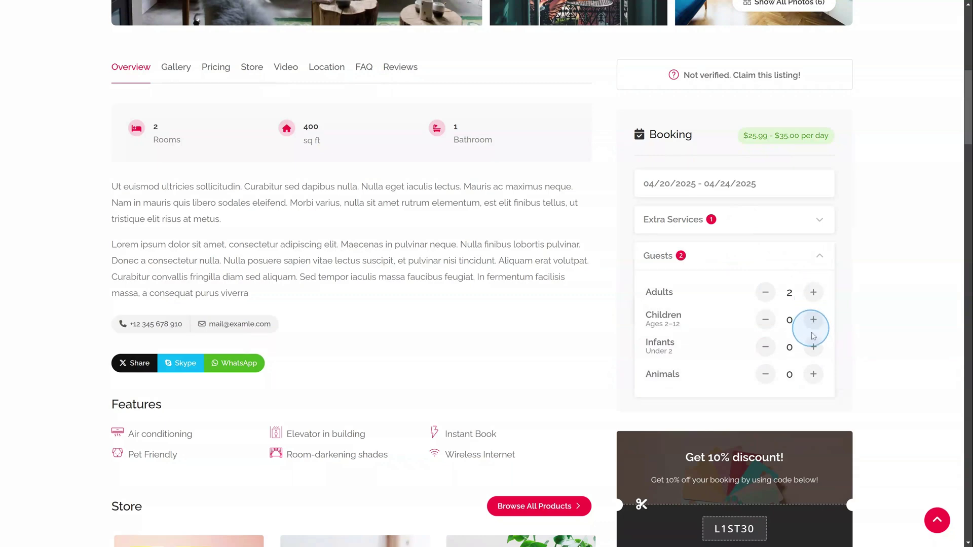
pyautogui.click(814, 320)
pyautogui.click(814, 375)
pyautogui.click(818, 258)
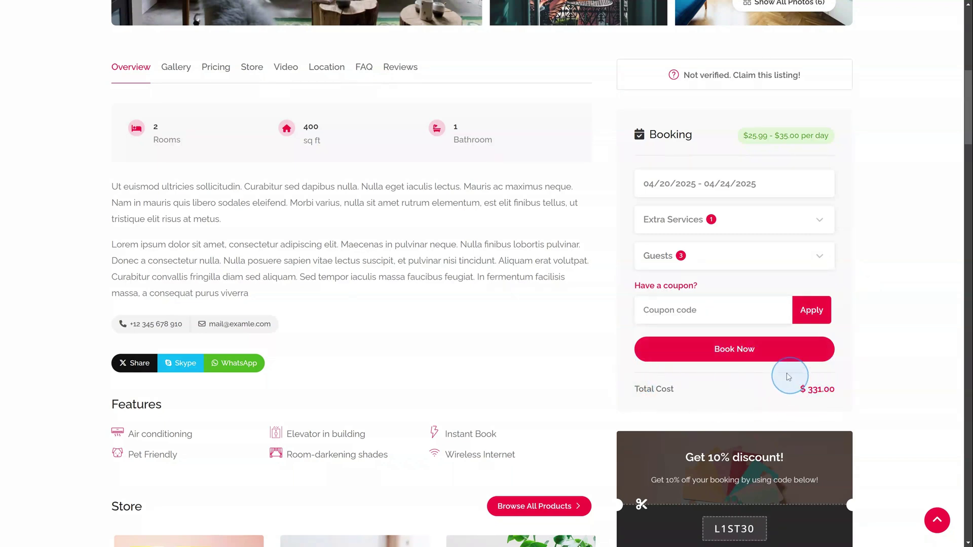
pyautogui.click(769, 352)
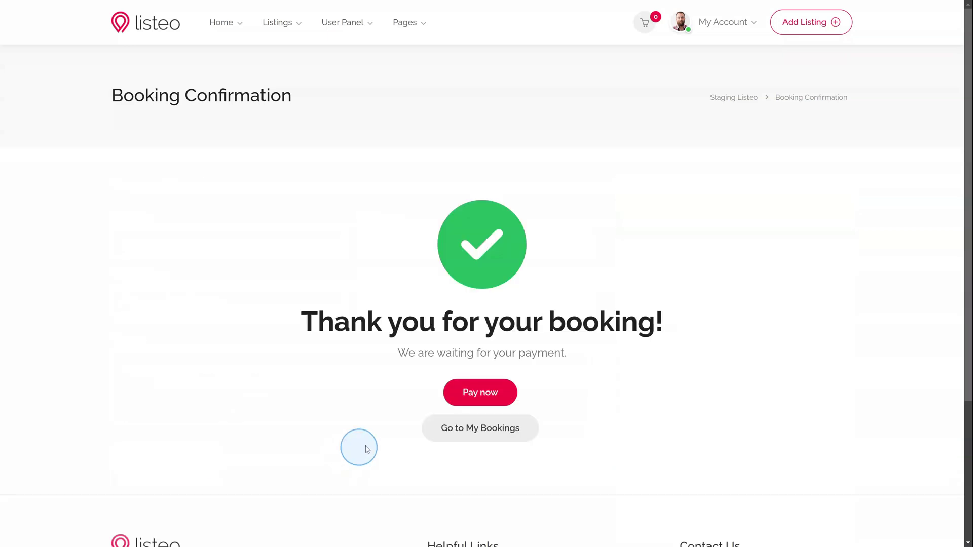
# Go from the booking confirmation to My Bookings
pyautogui.click(507, 393)
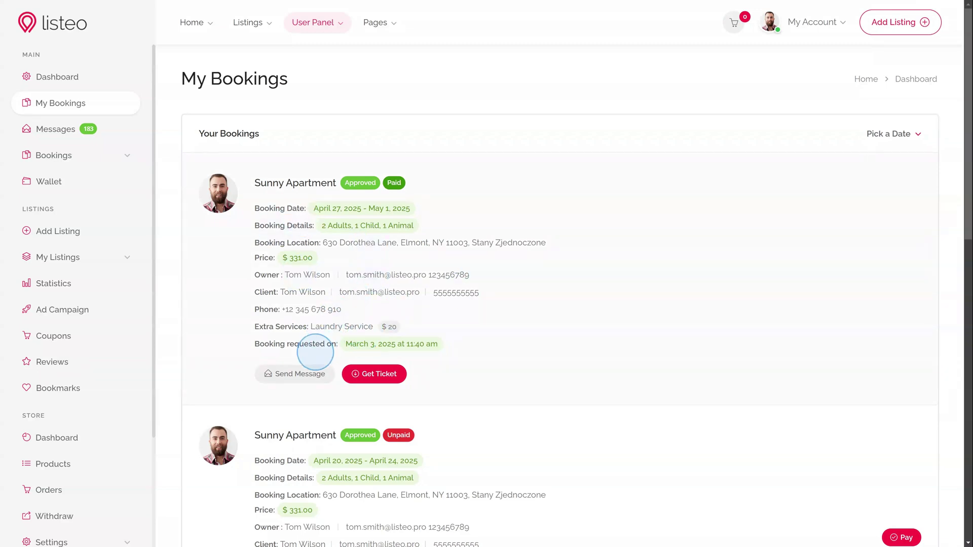
# Dismiss the Send Message pop-up on My Bookings
pyautogui.click(618, 197)
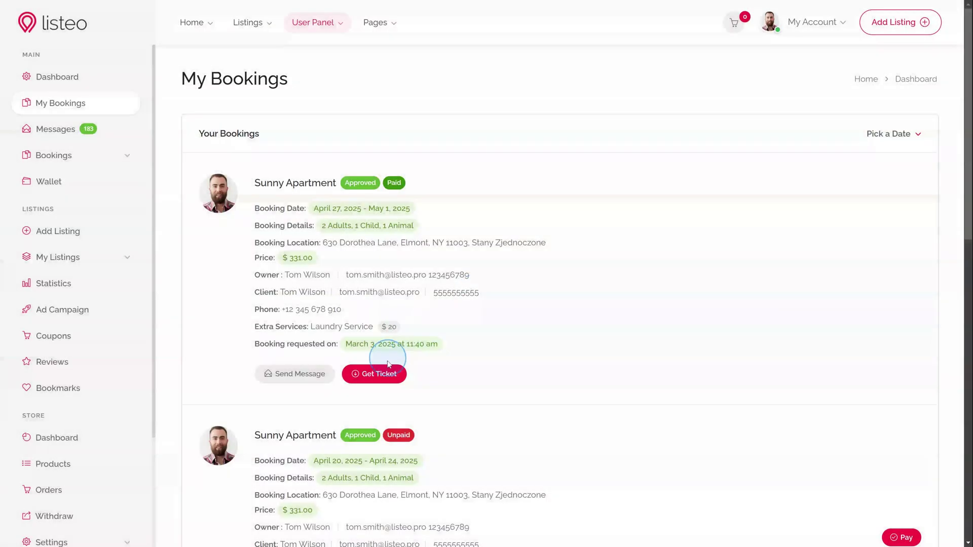